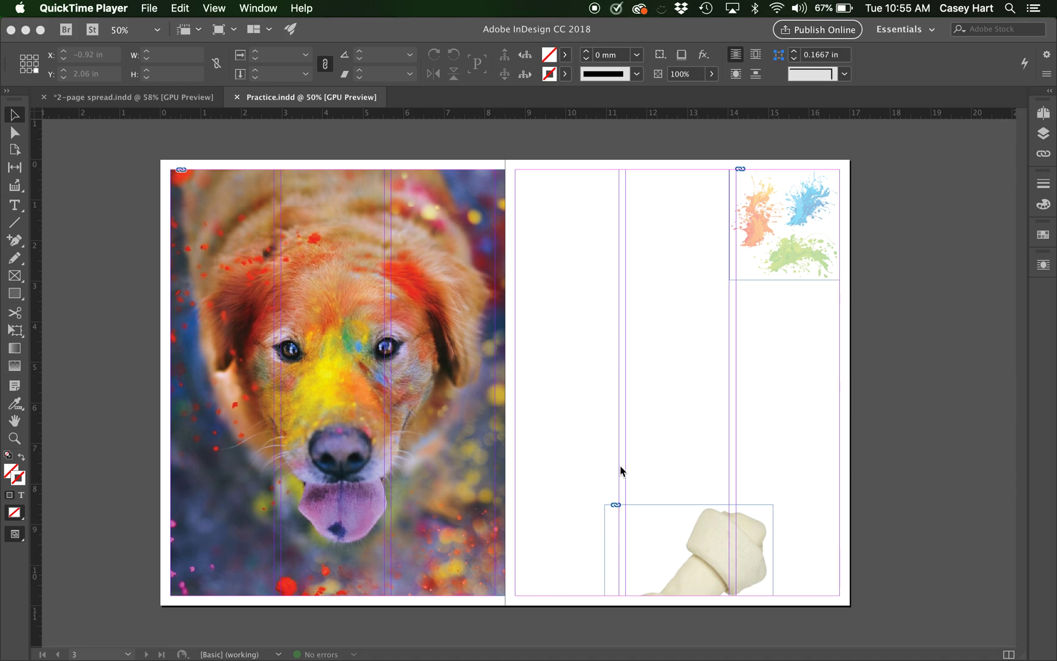
Step: Place the "Christmas Chronicles to benefit SFA theatre students" document in a text frame about 2.56 x 4.58 in in the blank page's first column
click(549, 348)
key(super+d)
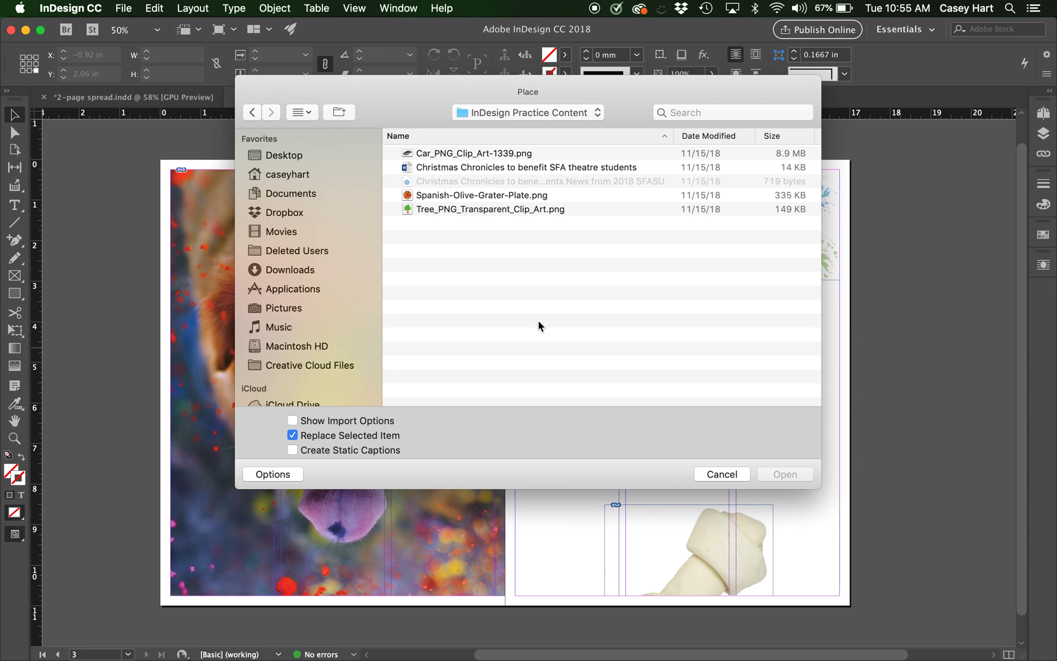
click(457, 169)
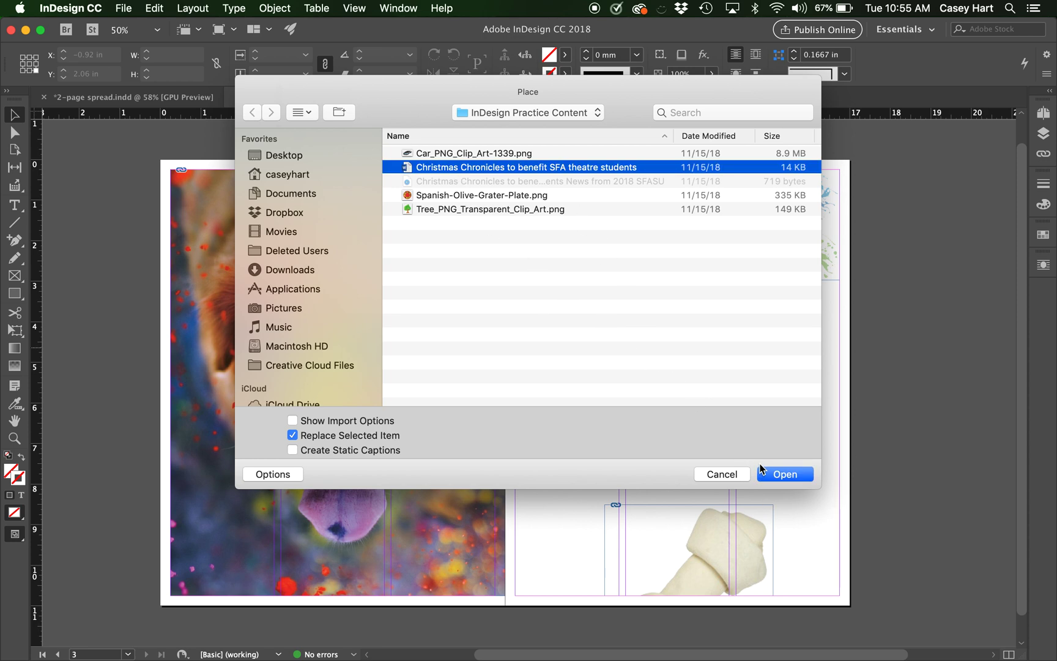
click(774, 474)
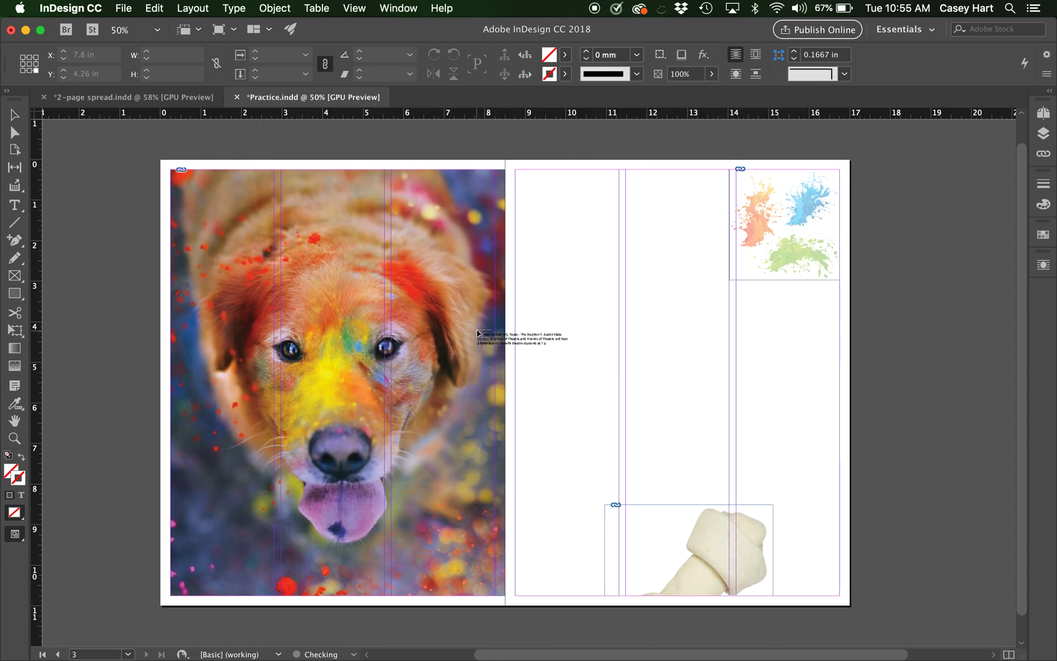
drag(516, 315, 618, 501)
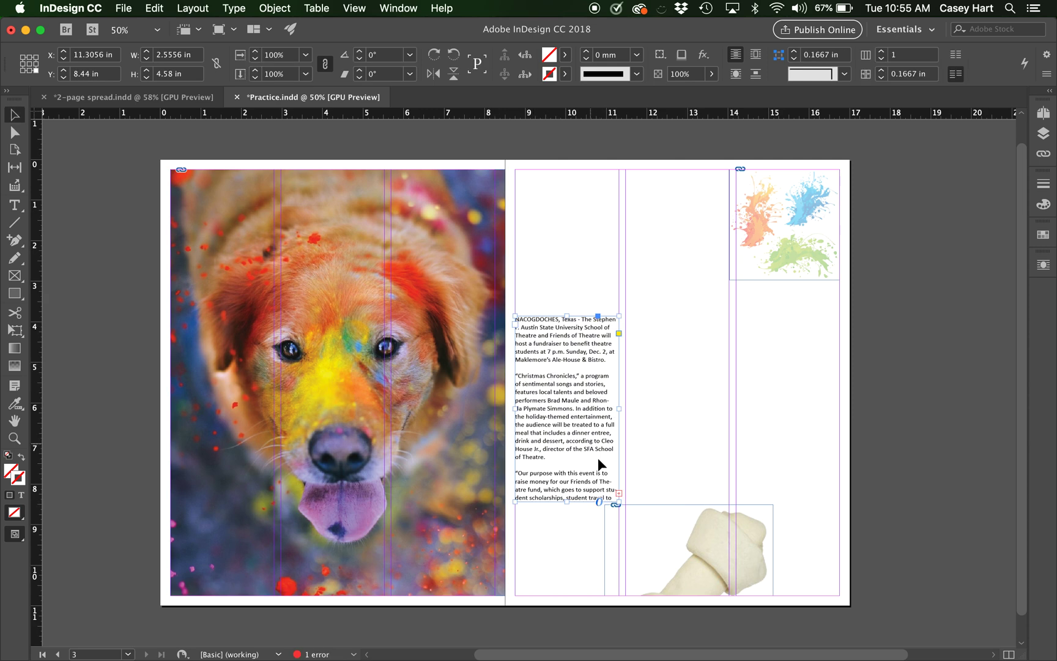
Step: Thread the overset text into a second-column frame about 2.56 x 4.58 in, aligned with the first frame
key(super+equal)
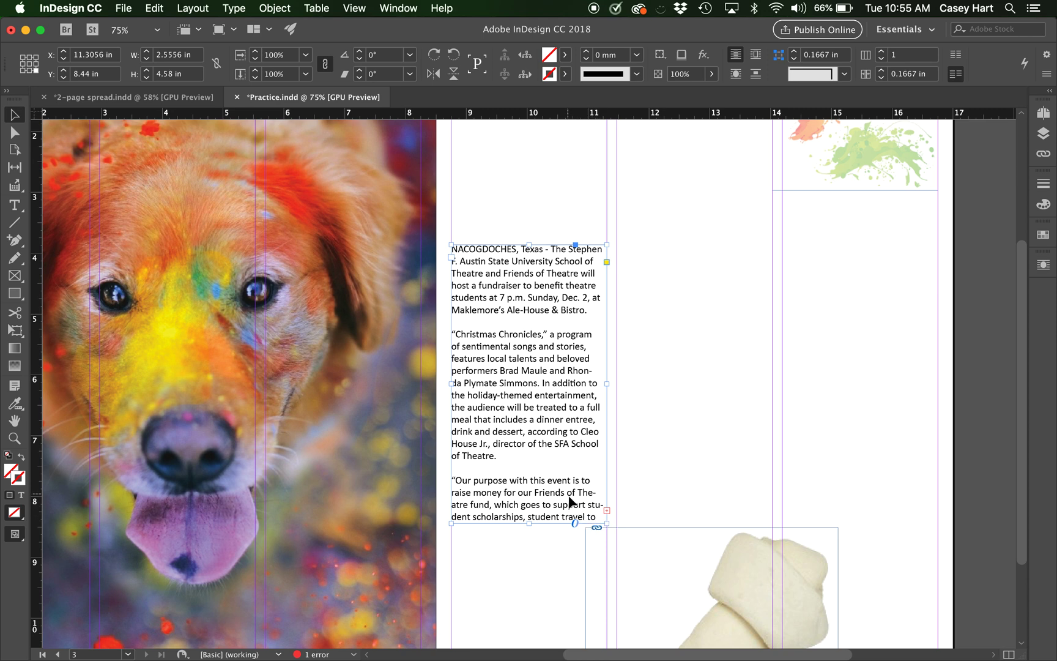
click(607, 510)
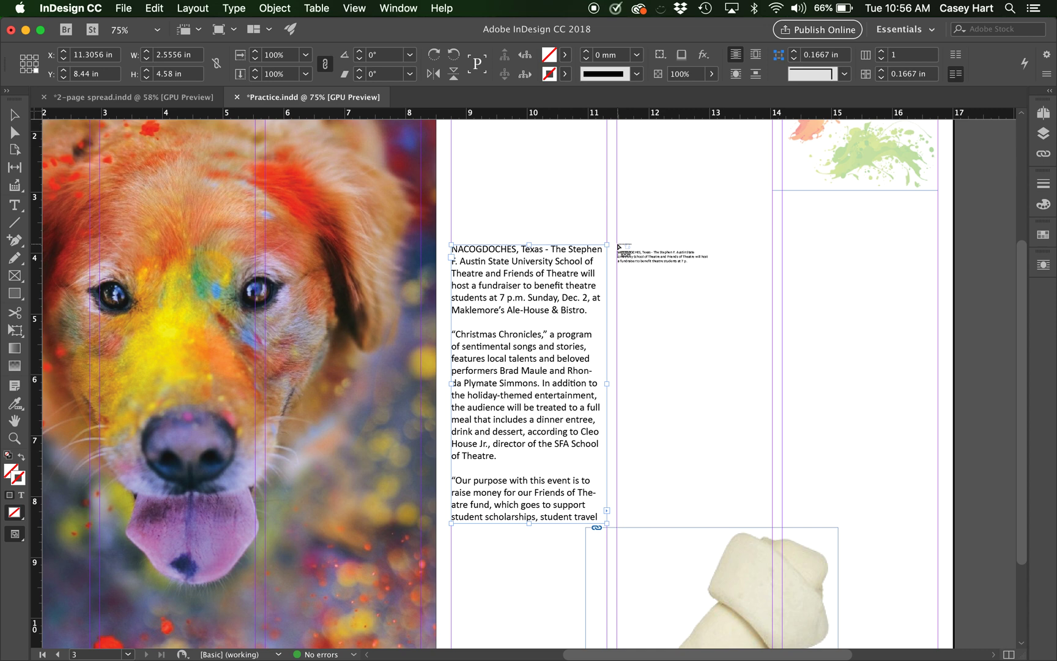
drag(617, 245, 772, 522)
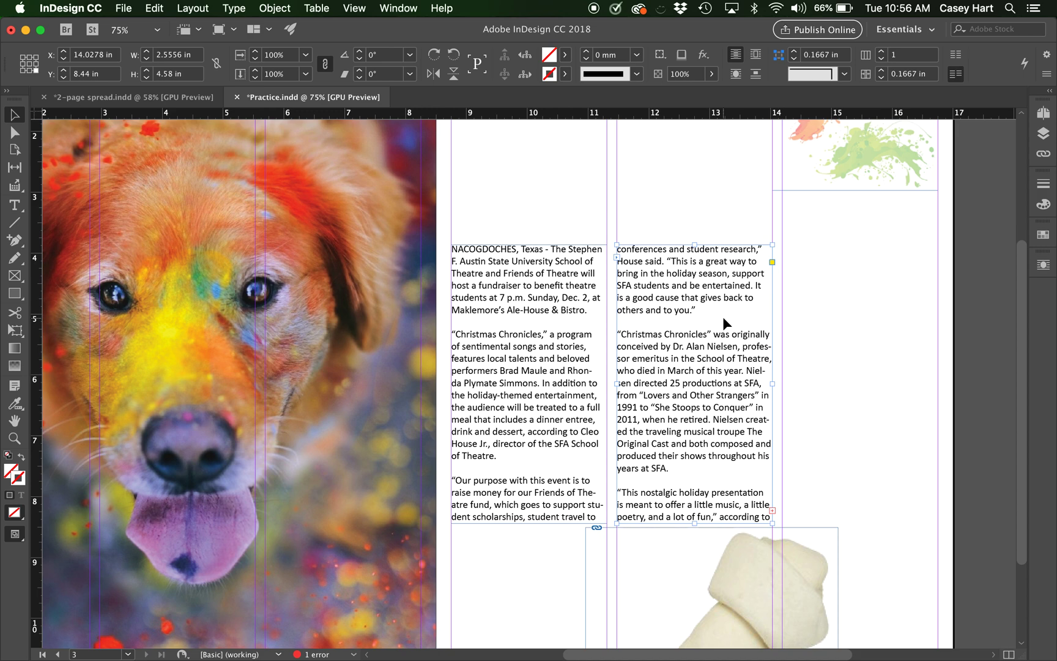
Step: Thread the remaining overset text into a third-column frame about 2.56 x 4.58 in, level with the other two
scroll(722, 317, right, 5)
scroll(722, 317, down, 4)
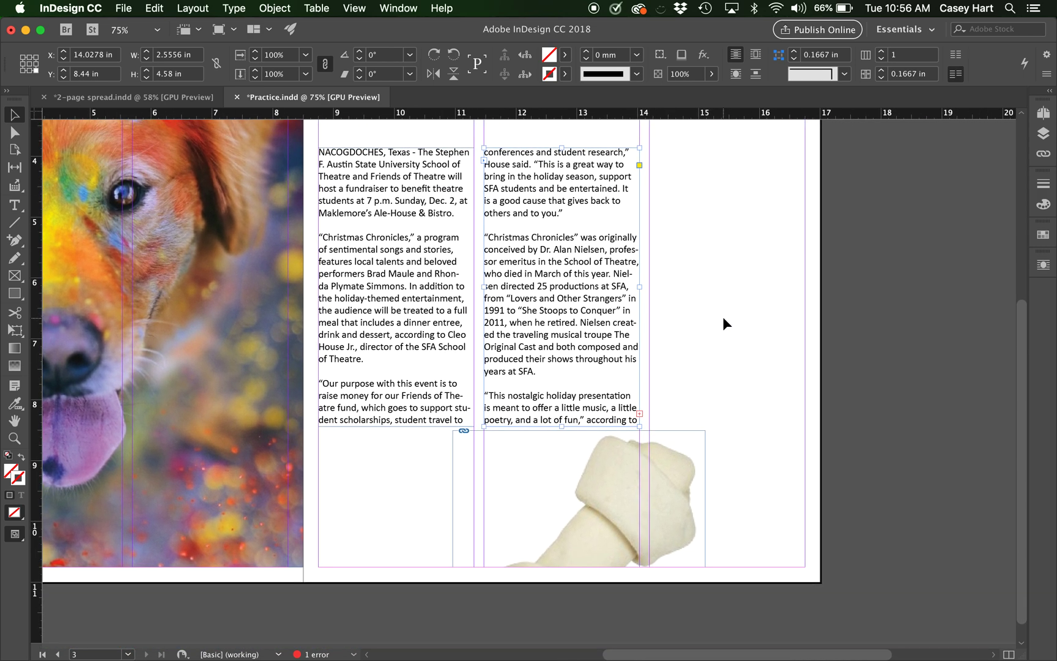
scroll(723, 316, up, 4)
click(644, 513)
drag(654, 249, 810, 526)
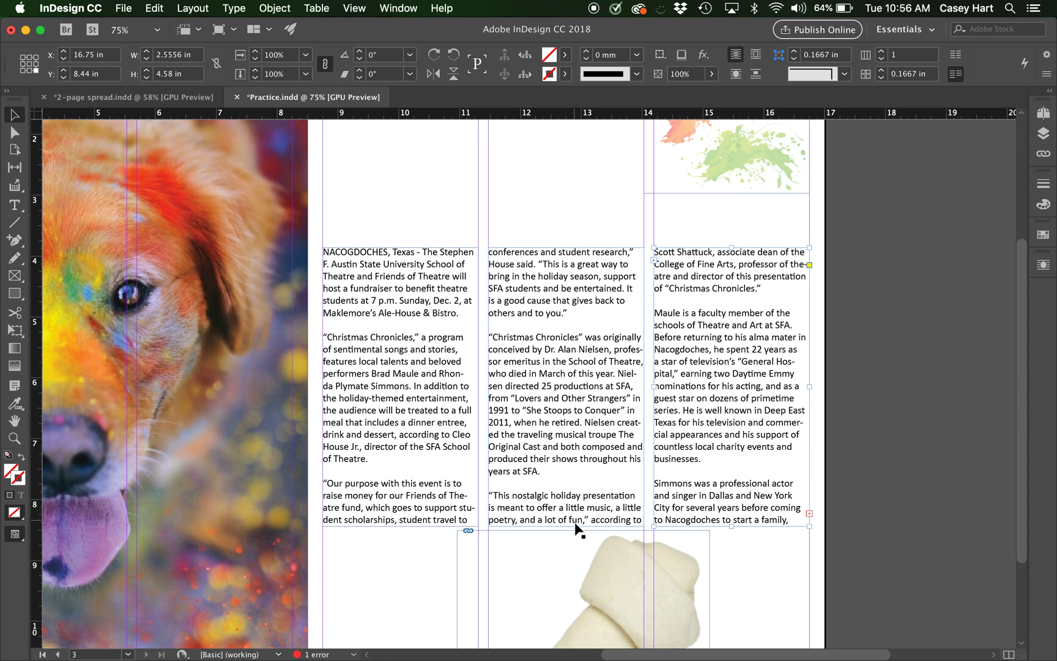
Step: Try shortening the first column's text frame from below to about 2.66 in high, and restore its full height
click(547, 463)
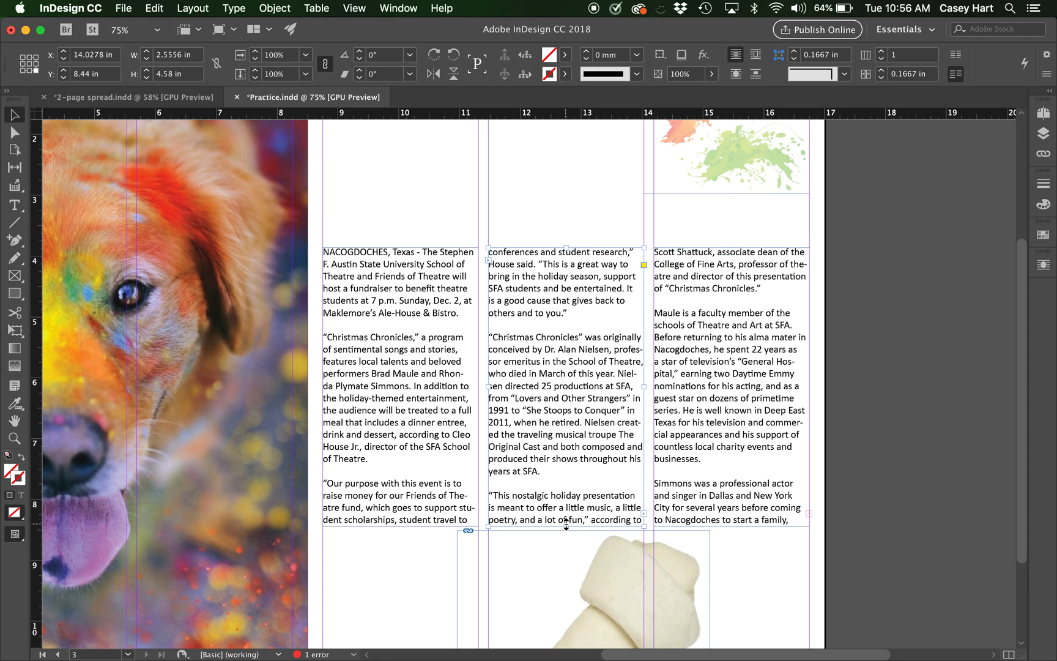
click(754, 509)
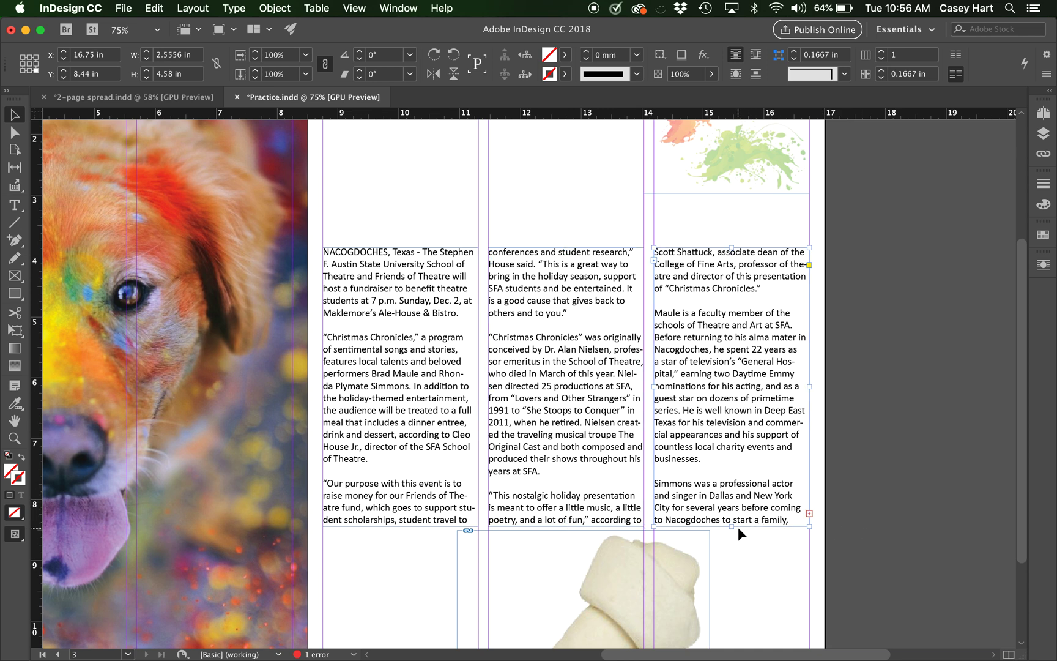
click(403, 525)
drag(401, 526, 404, 410)
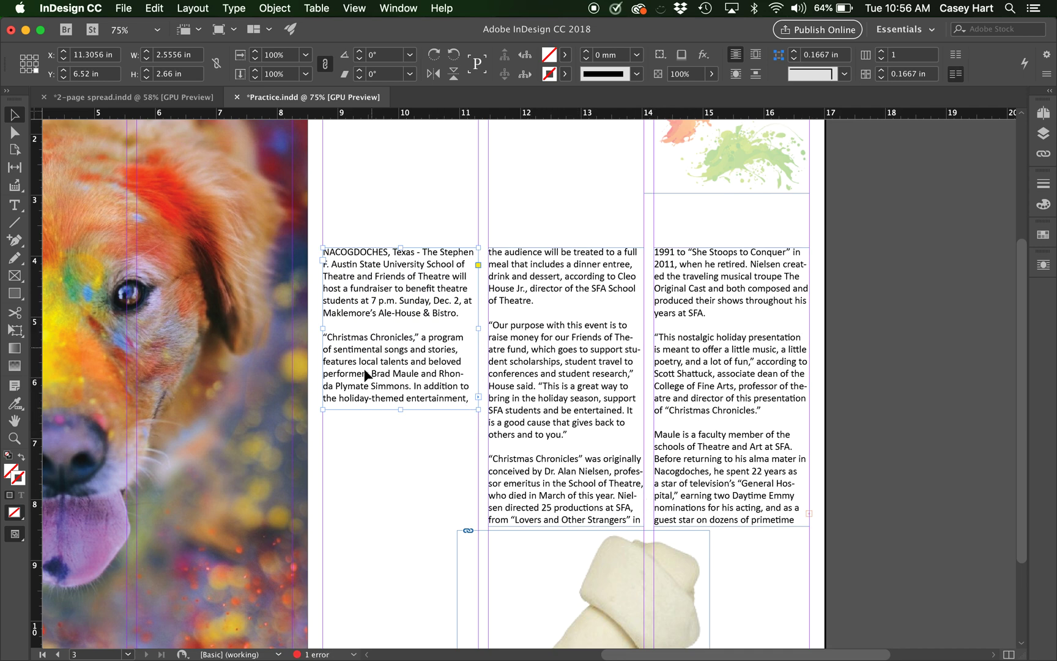
drag(402, 411, 410, 526)
key(super+z)
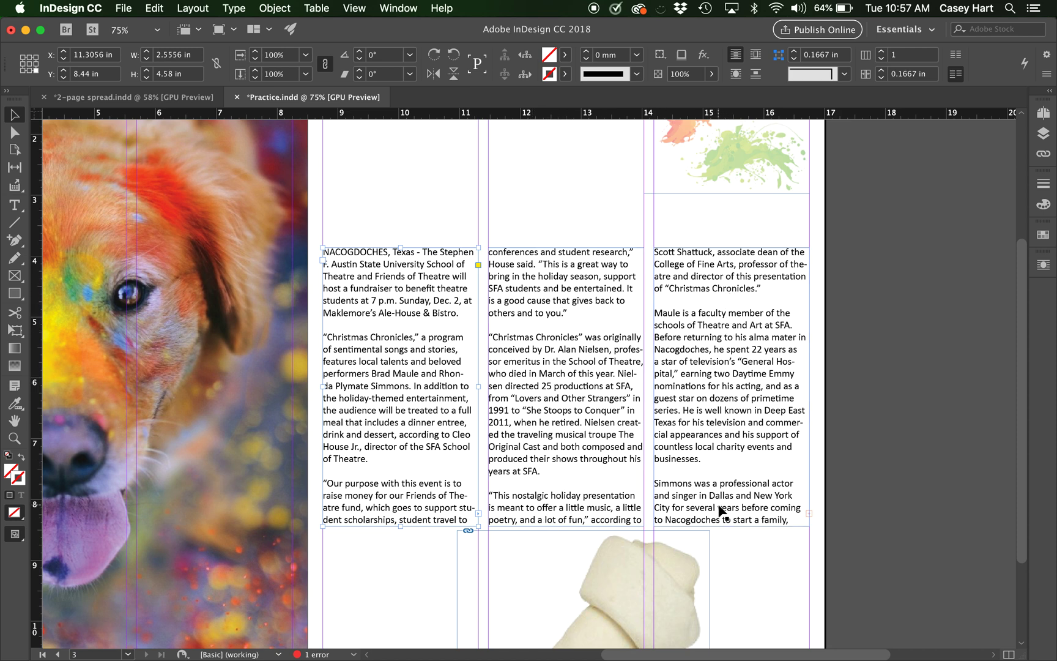
Step: Extend the three text frames upward to the lower edge of the paint-splatter image, making each about 5.47 in high
click(624, 593)
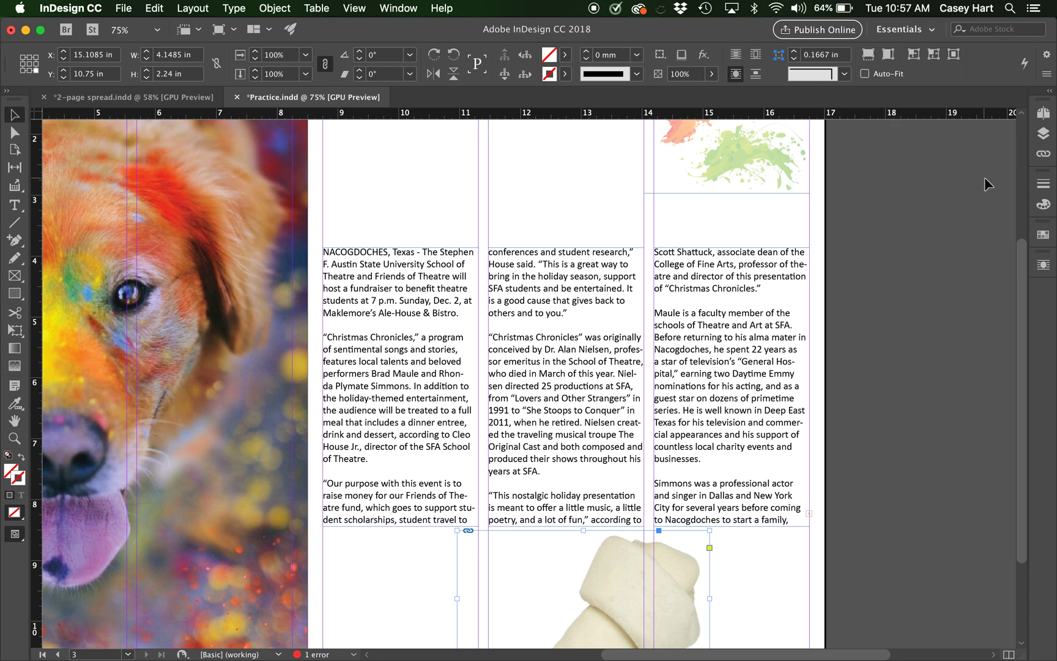
click(362, 370)
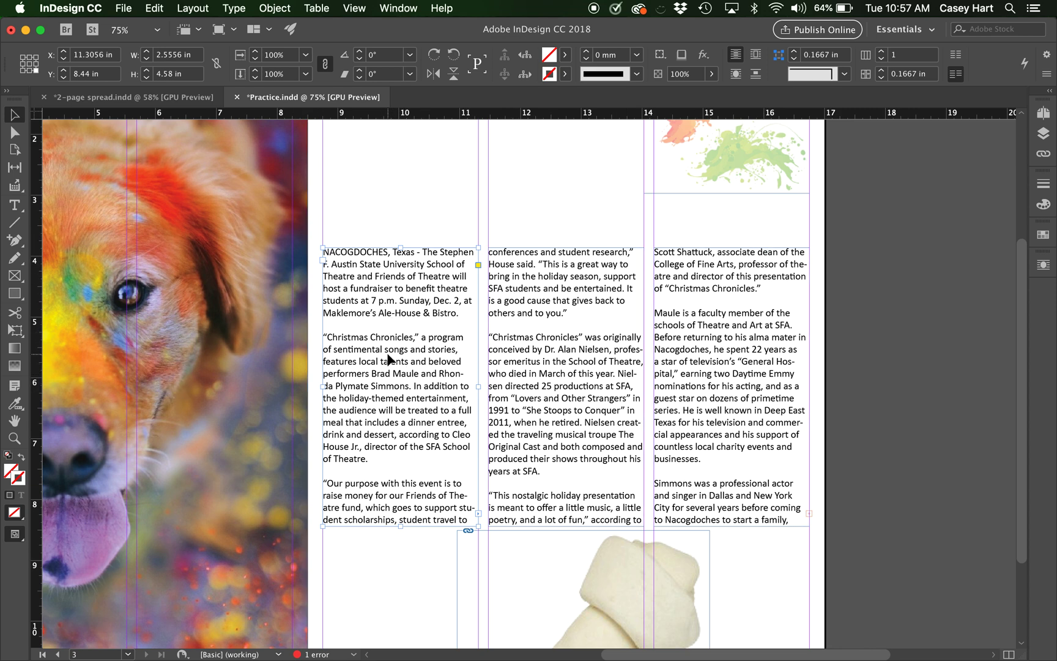
drag(402, 248, 403, 193)
click(572, 263)
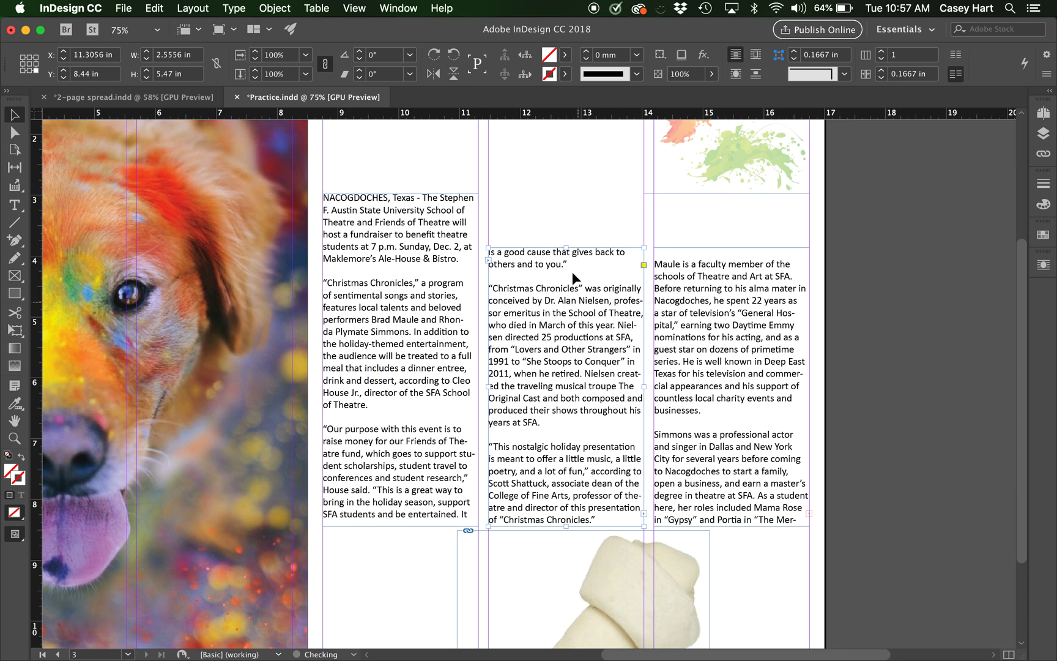
drag(570, 250, 570, 194)
click(762, 312)
drag(731, 247, 732, 193)
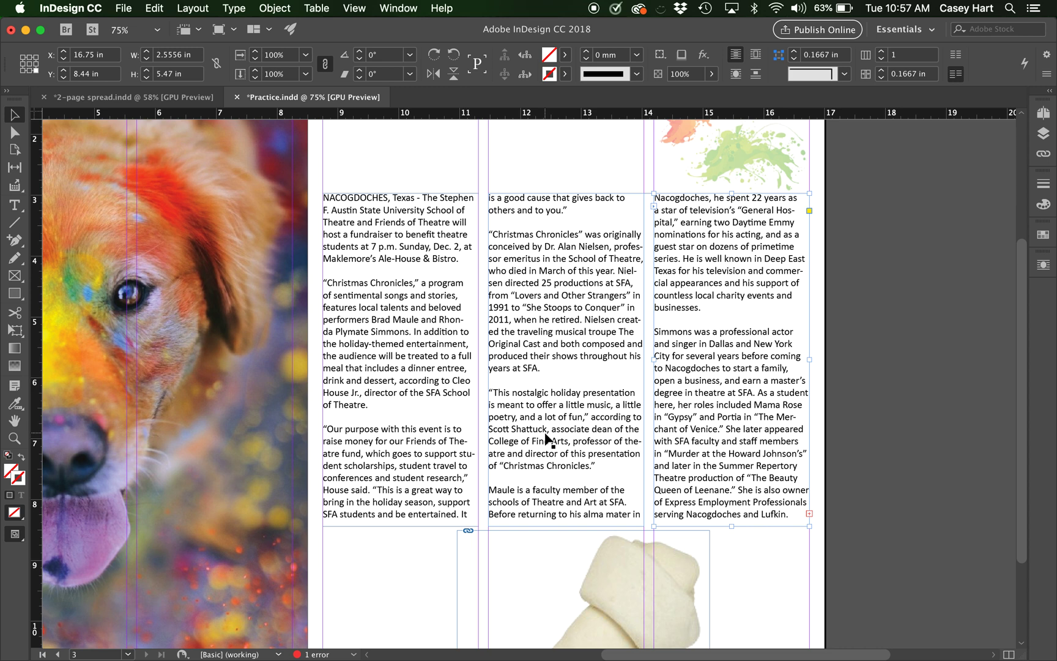
scroll(769, 430, right, 5)
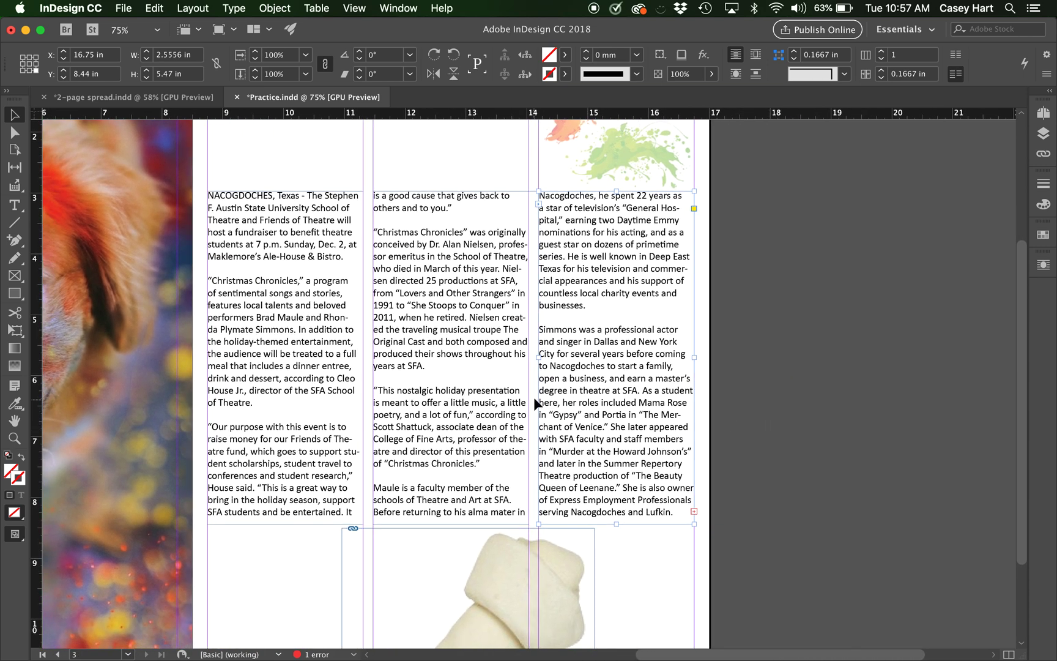
scroll(535, 402, down, 3)
scroll(535, 402, up, 3)
scroll(535, 402, left, 3)
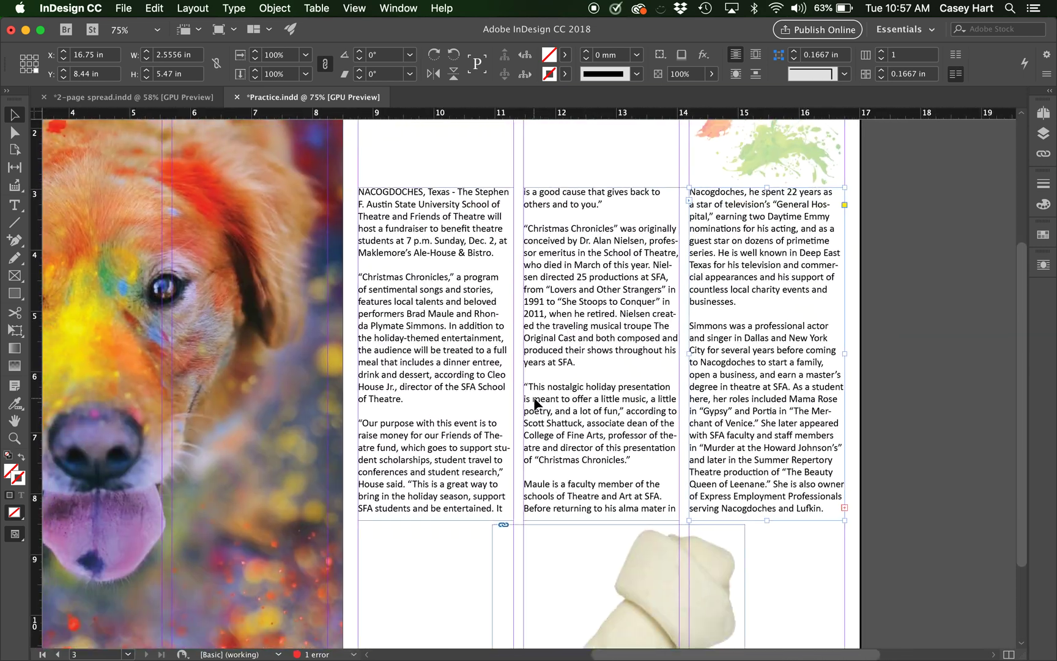
scroll(534, 403, right, 2)
scroll(534, 402, up, 1)
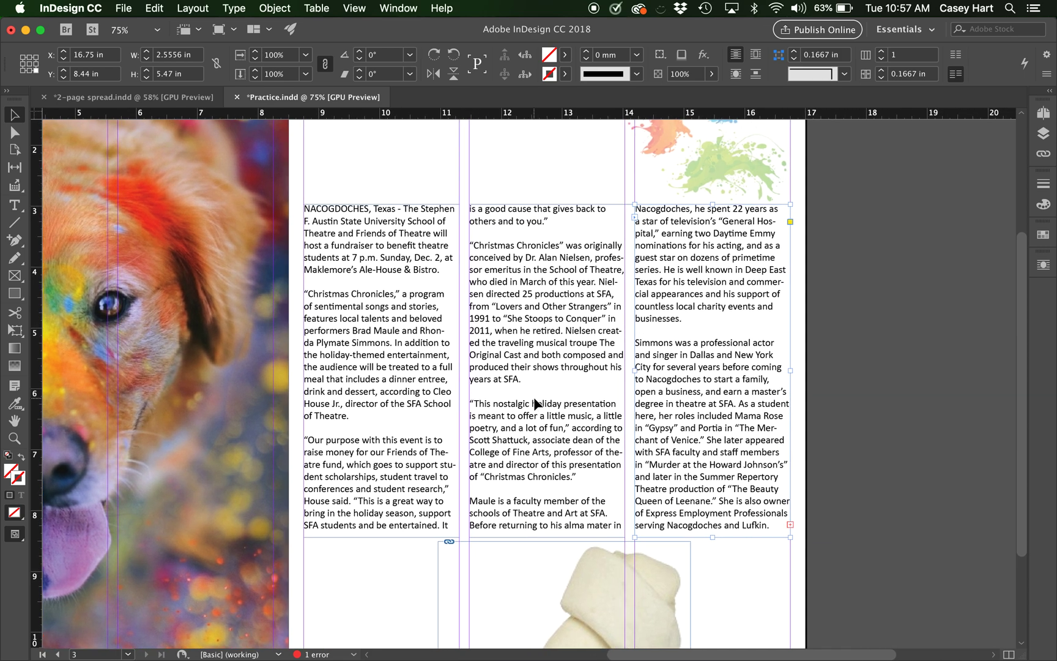
scroll(534, 402, right, 1)
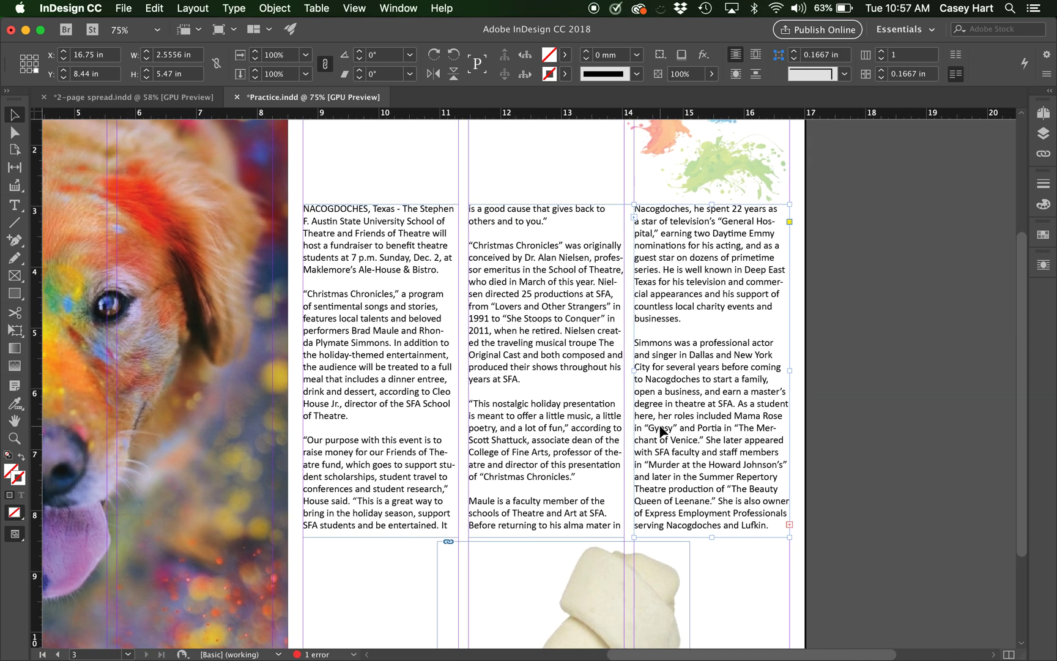
scroll(660, 430, left, 2)
scroll(660, 430, down, 1)
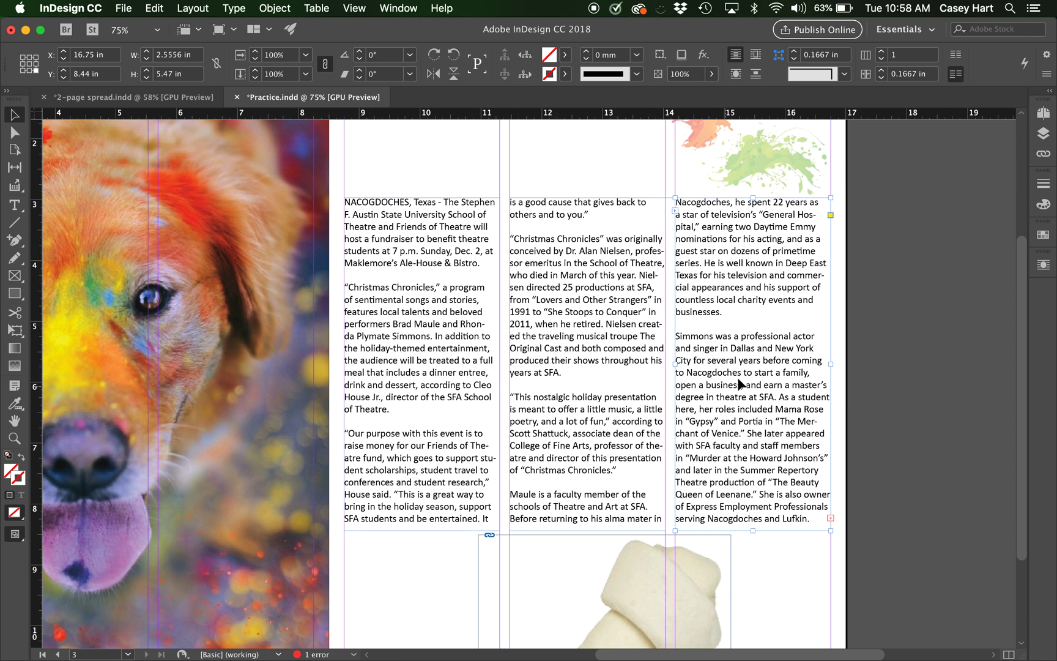
click(585, 398)
click(756, 398)
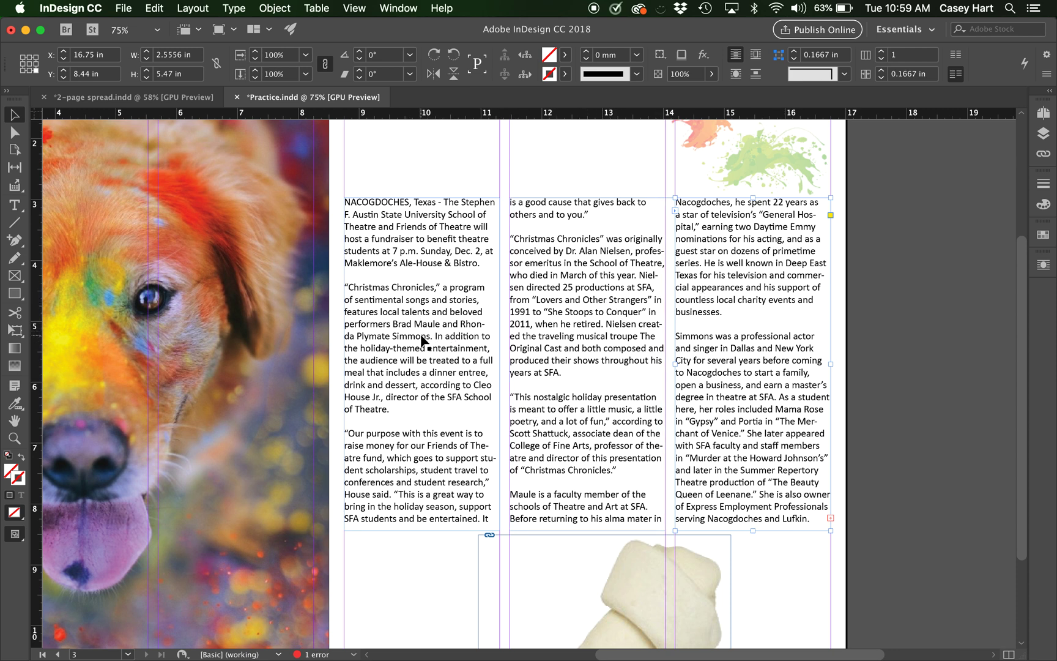
Step: Remove the blank lines between the paragraphs in the first text column
double_click(405, 300)
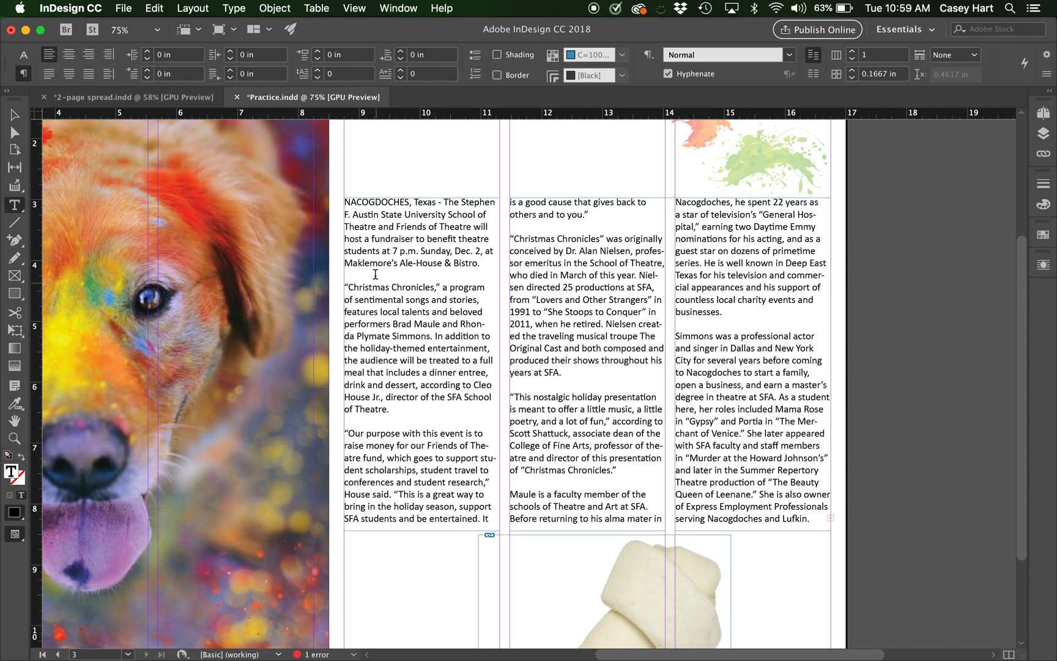
click(372, 248)
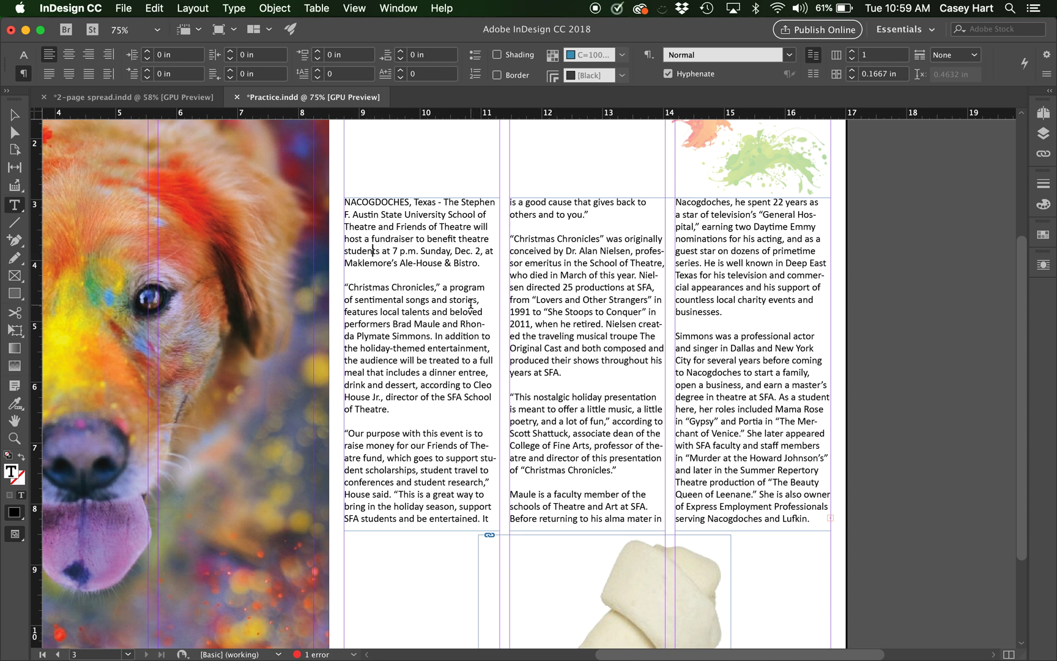
double_click(416, 275)
click(378, 273)
click(537, 389)
click(536, 384)
click(361, 273)
key(BackSpace)
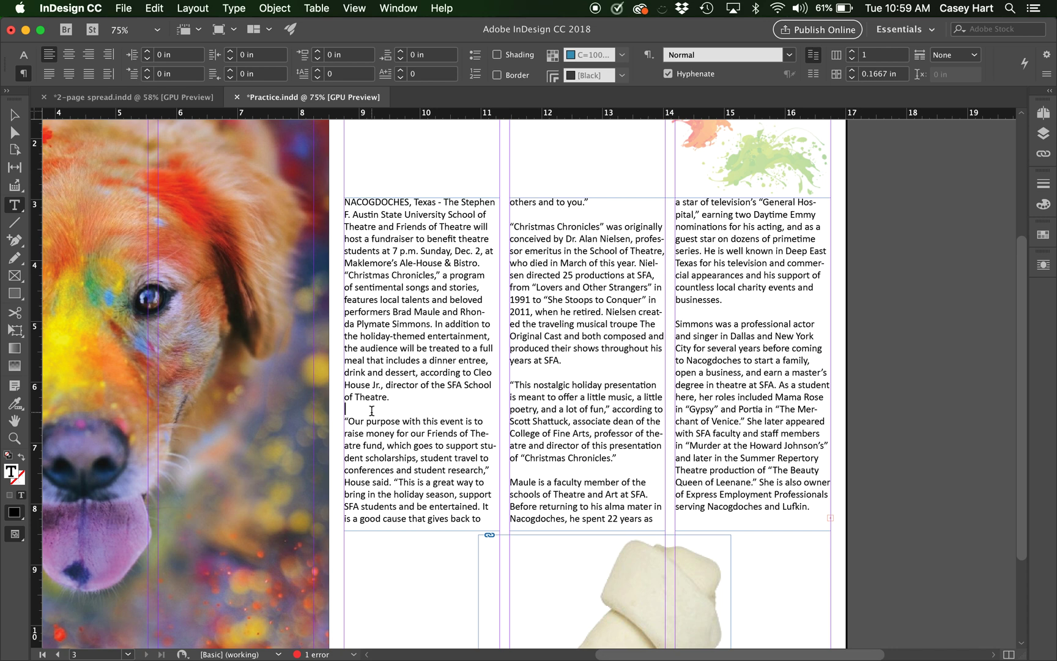
key(BackSpace)
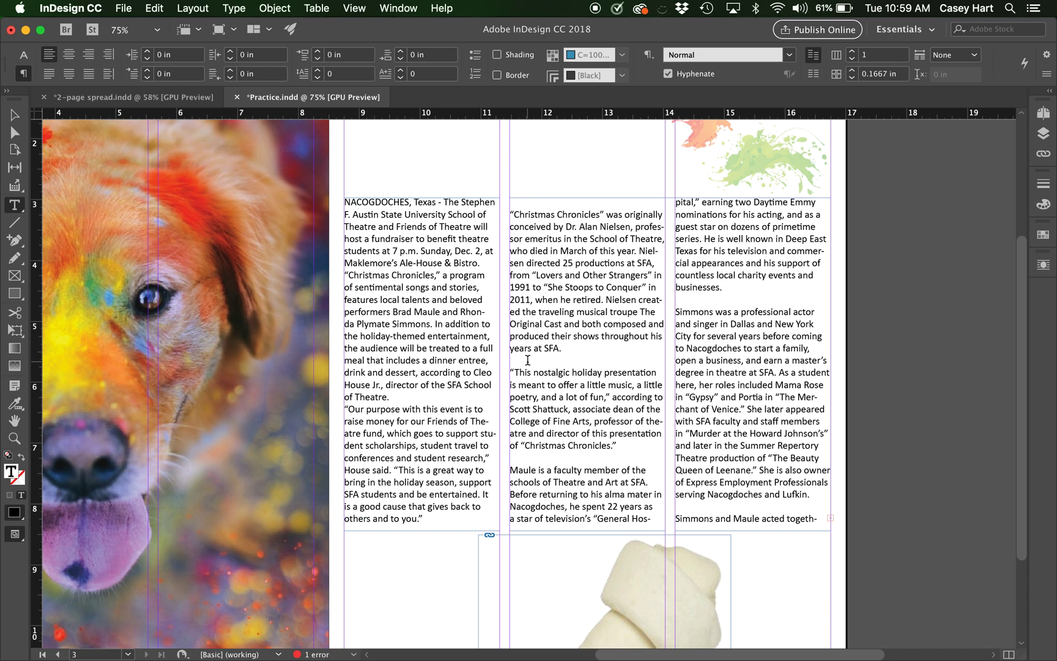
Step: Remove the blank lines before the "This nostalgic holiday presentation" and "Maule is a faculty member" paragraphs in the second column
click(527, 359)
key(BackSpace)
click(533, 447)
key(BackSpace)
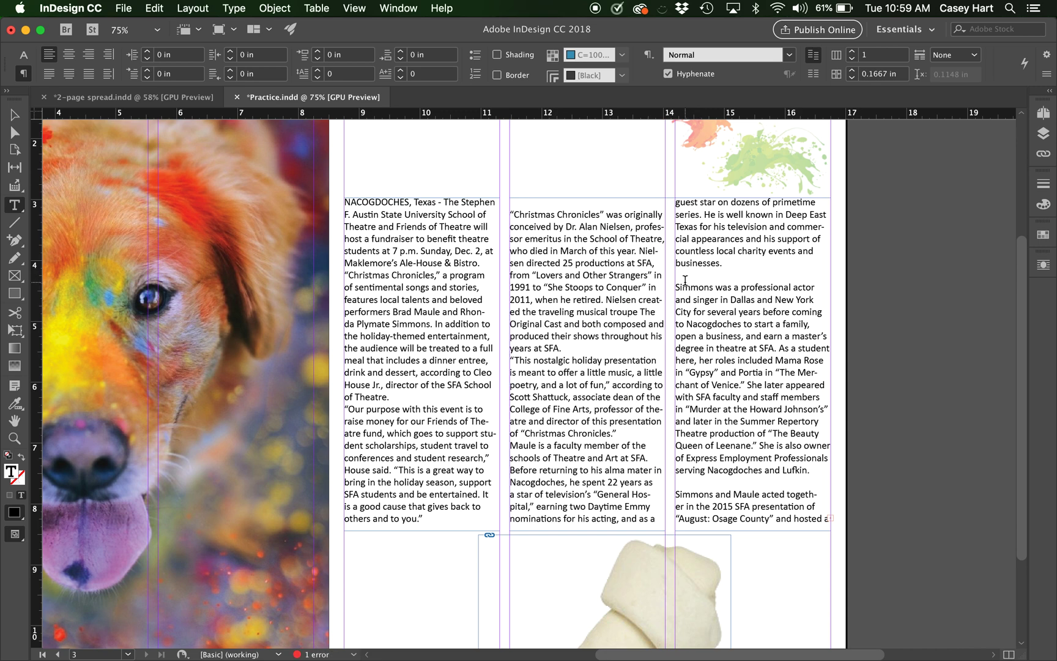
Step: Remove the blank lines between the third column's paragraphs and the empty line at the start of the second column
key(Up)
key(BackSpace)
key(Down)
key(Down)
key(Down)
key(Down)
key(Down)
key(Down)
key(Down)
key(Down)
key(Down)
key(Down)
key(Down)
key(Down)
key(Down)
key(Down)
key(Down)
key(Down)
key(Down)
key(BackSpace)
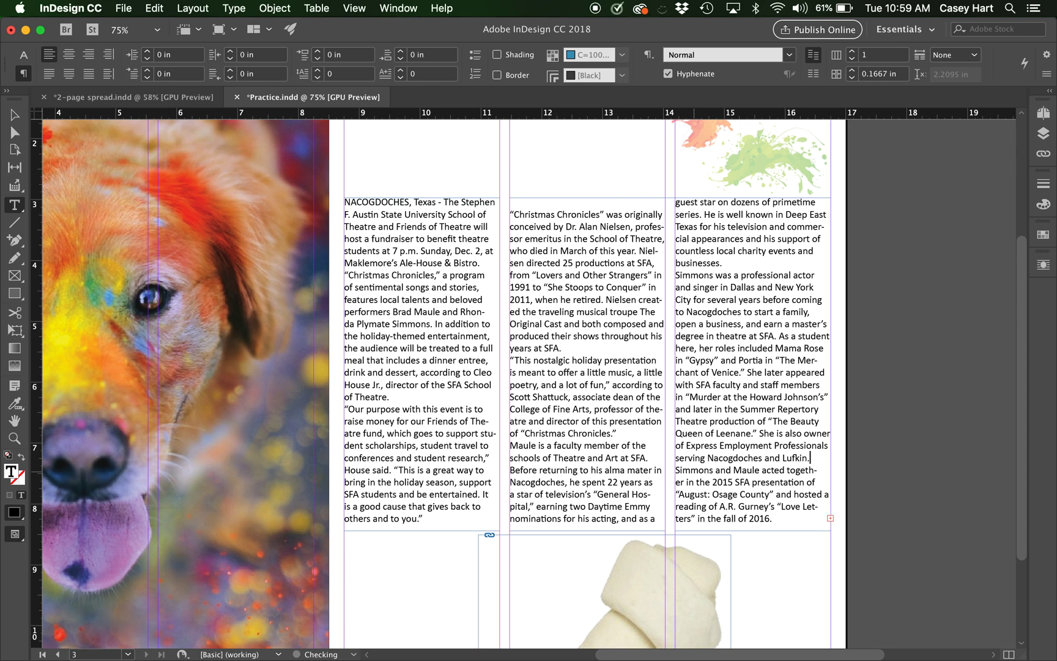
click(529, 201)
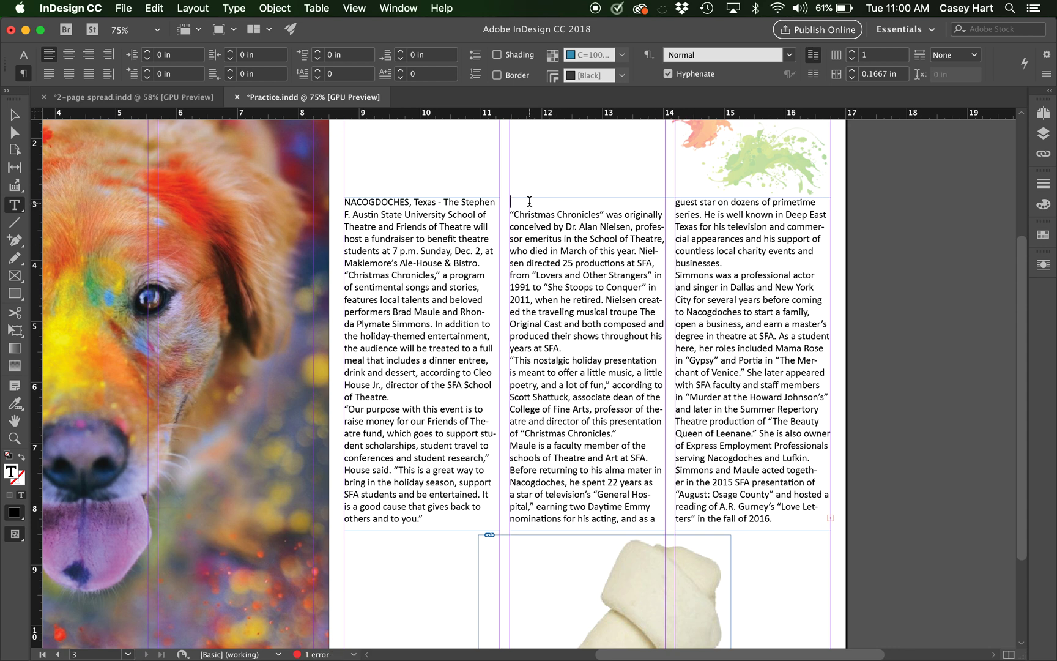
key(BackSpace)
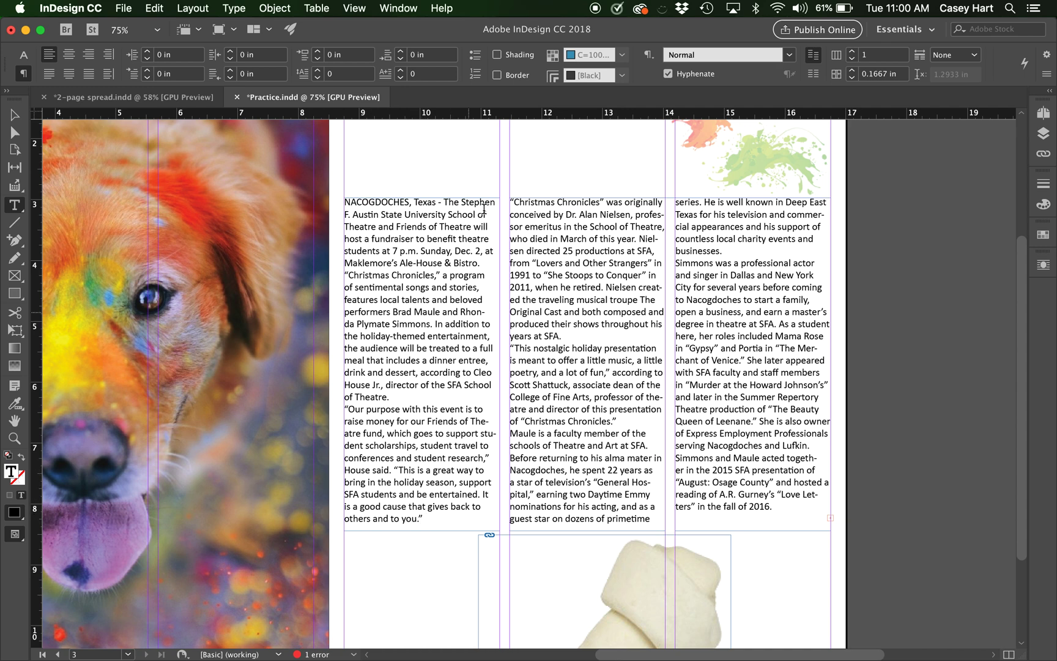
Step: Indent the start of each of the three paragraphs in the first column with a tab character
click(345, 408)
key(Tab)
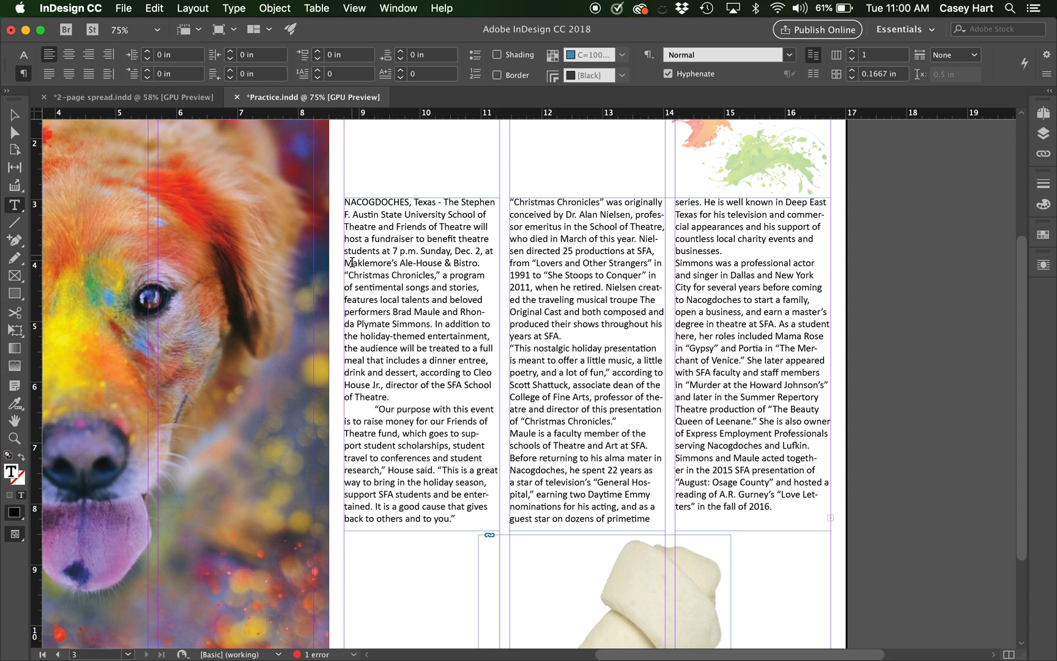
click(346, 202)
key(Tab)
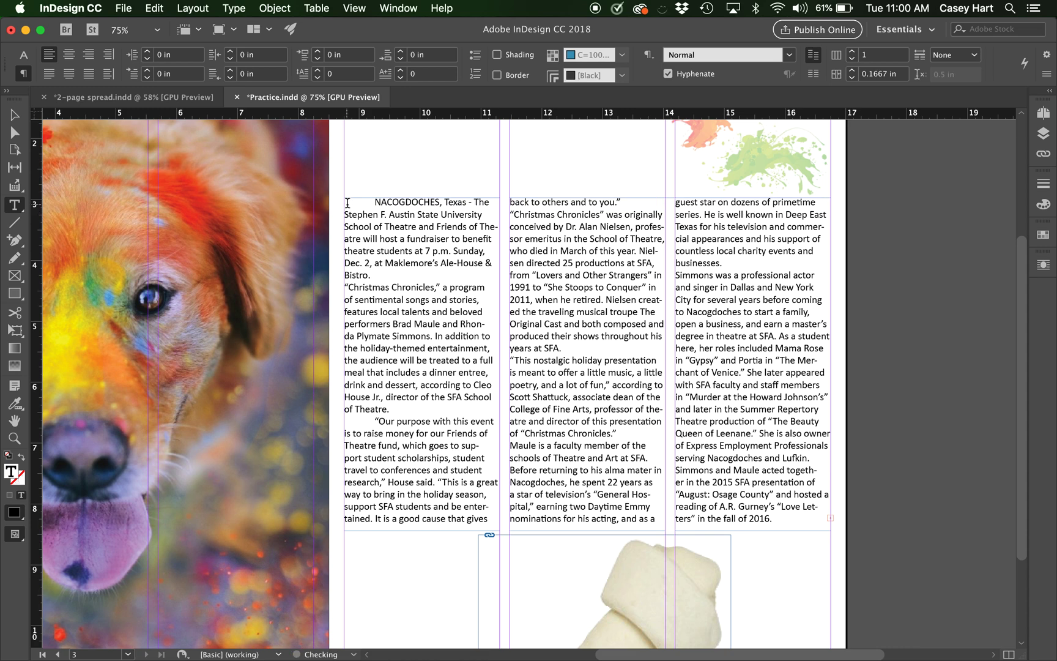
click(347, 287)
key(Tab)
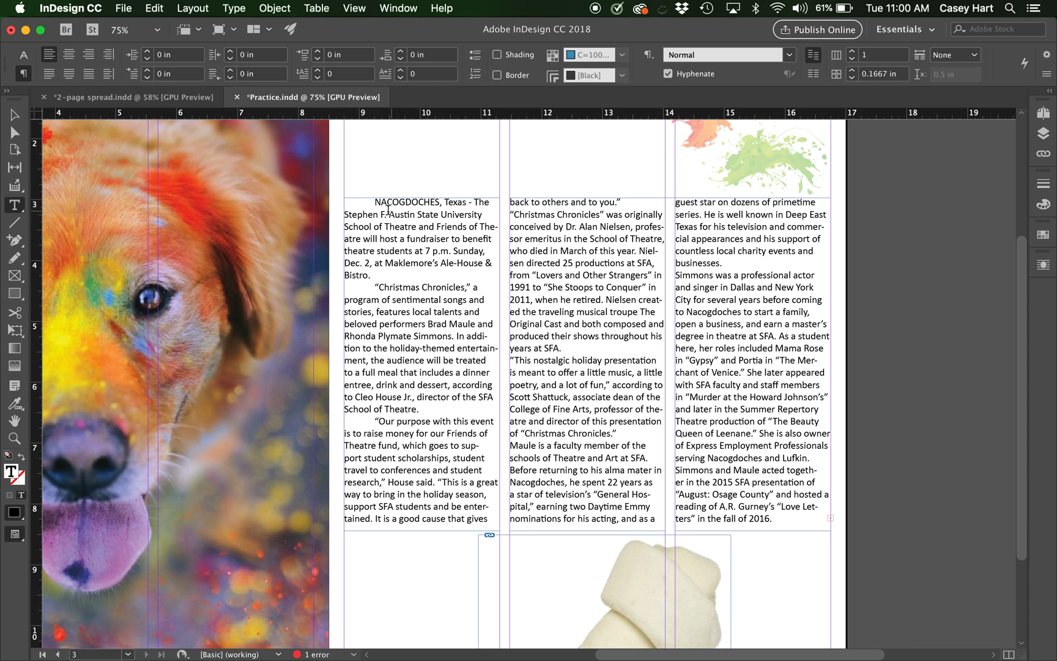
Step: Remove the tab indent from the opening NACOGDOCHES paragraph, and place the cursor before the "Christmas Chronicles" paragraph
double_click(370, 202)
click(366, 203)
key(BackSpace)
click(374, 275)
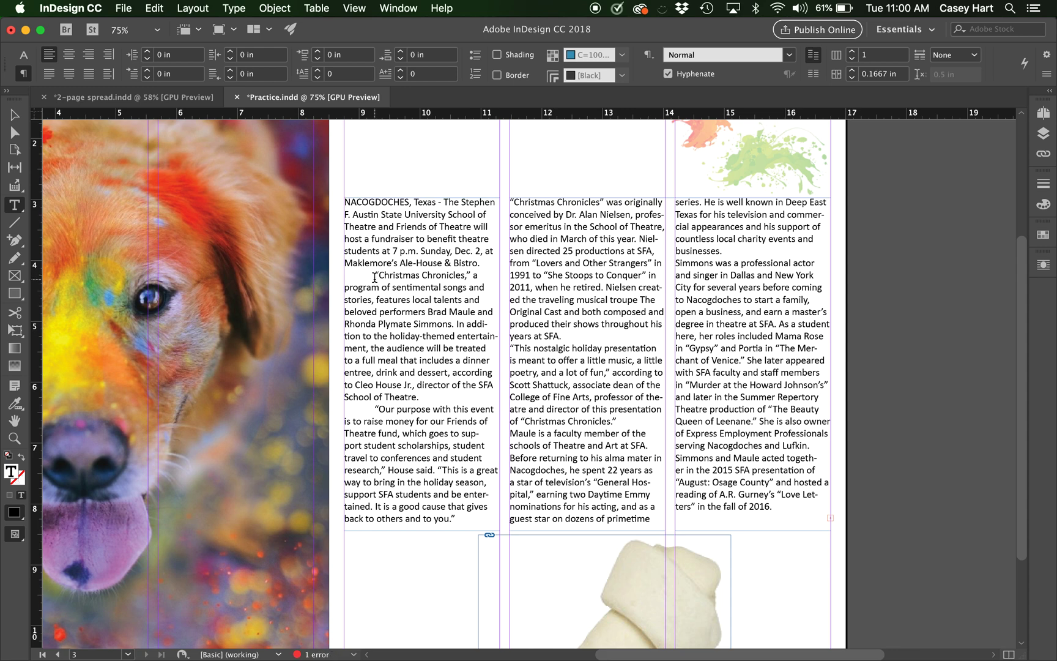
Step: Remove the tab indents from the "Christmas Chronicles" and "Our purpose with this event" paragraphs in the first column
key(BackSpace)
click(376, 409)
key(BackSpace)
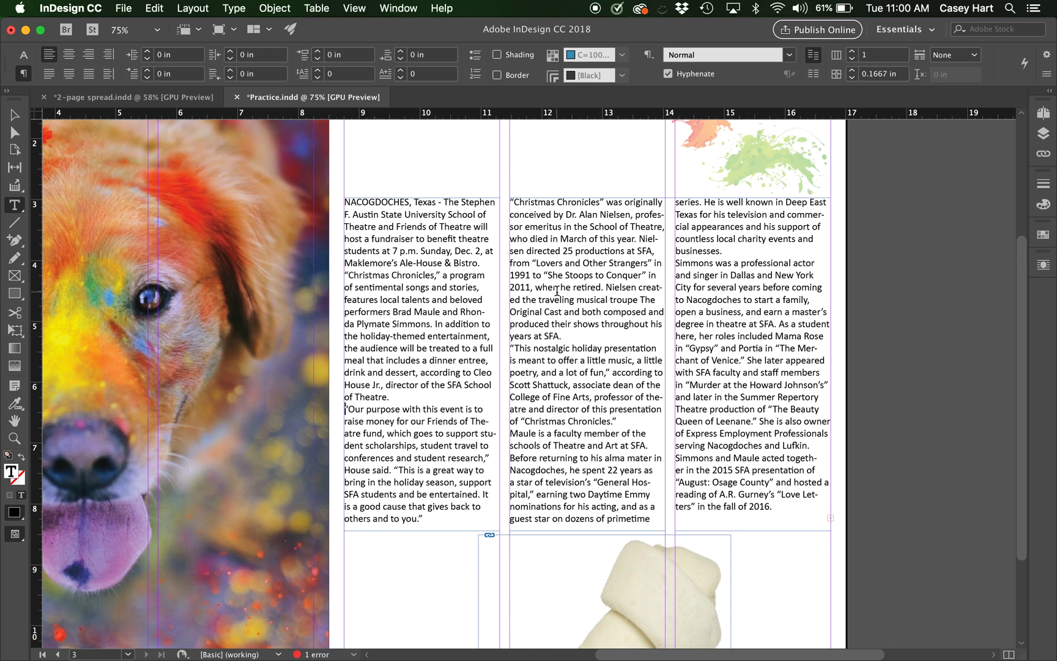
Step: Give every paragraph of the threaded article a first line left indent of 12 pt
scroll(482, 336, up, 5)
scroll(481, 336, down, 6)
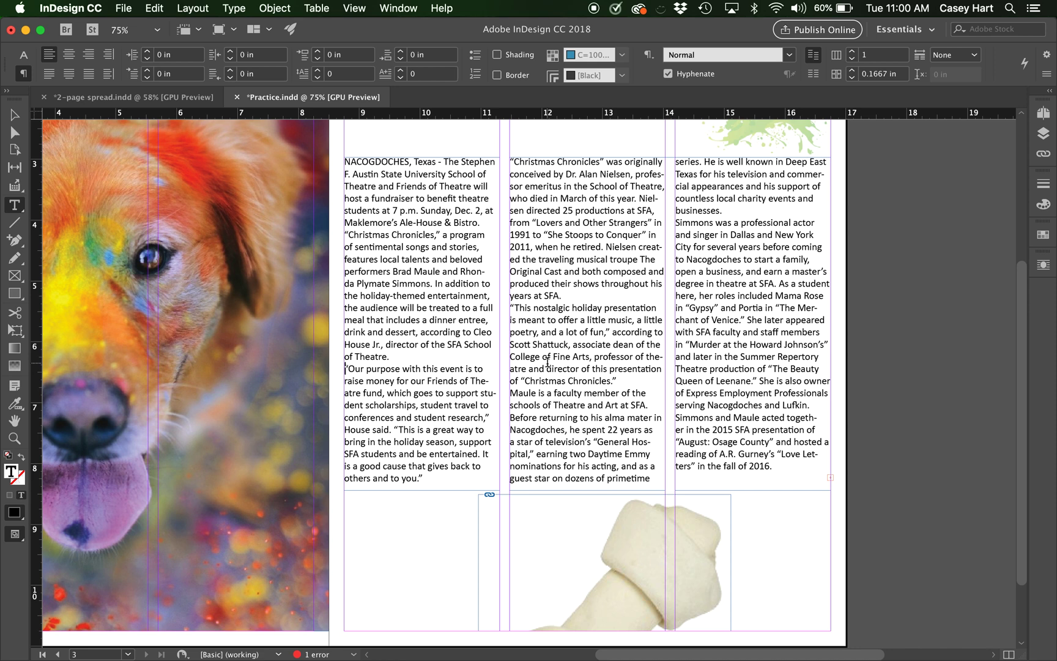
click(23, 54)
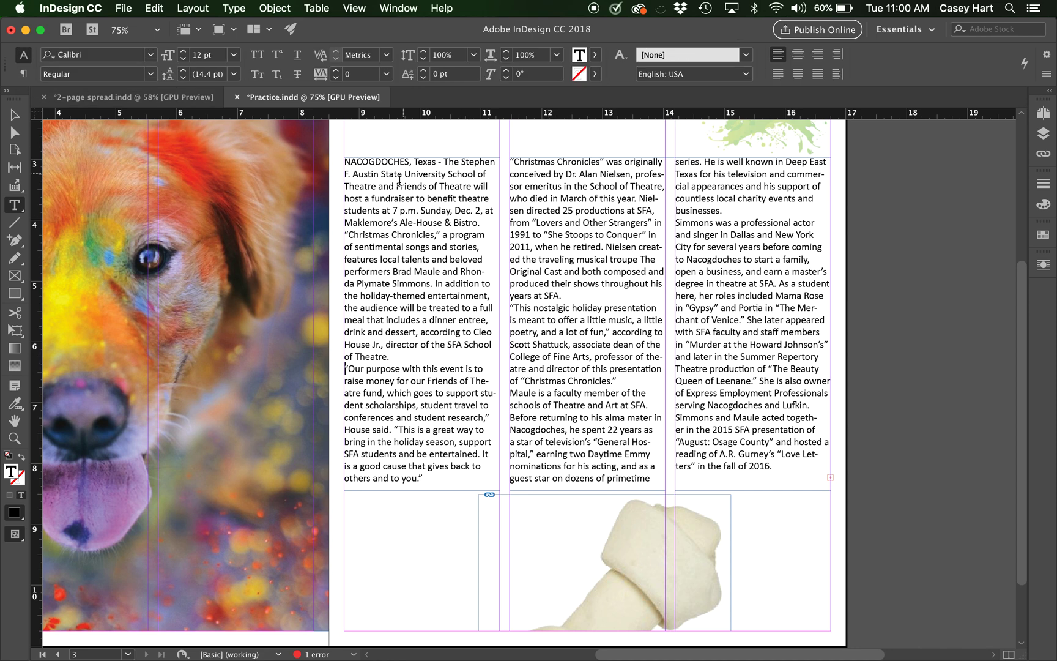
click(463, 255)
key(super+a)
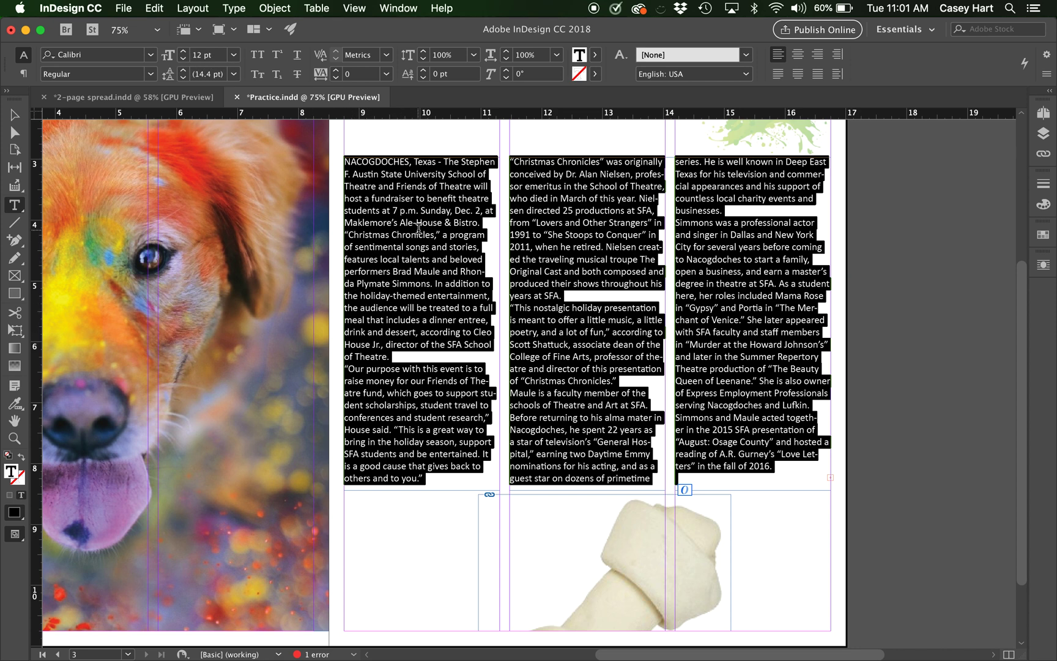
click(22, 74)
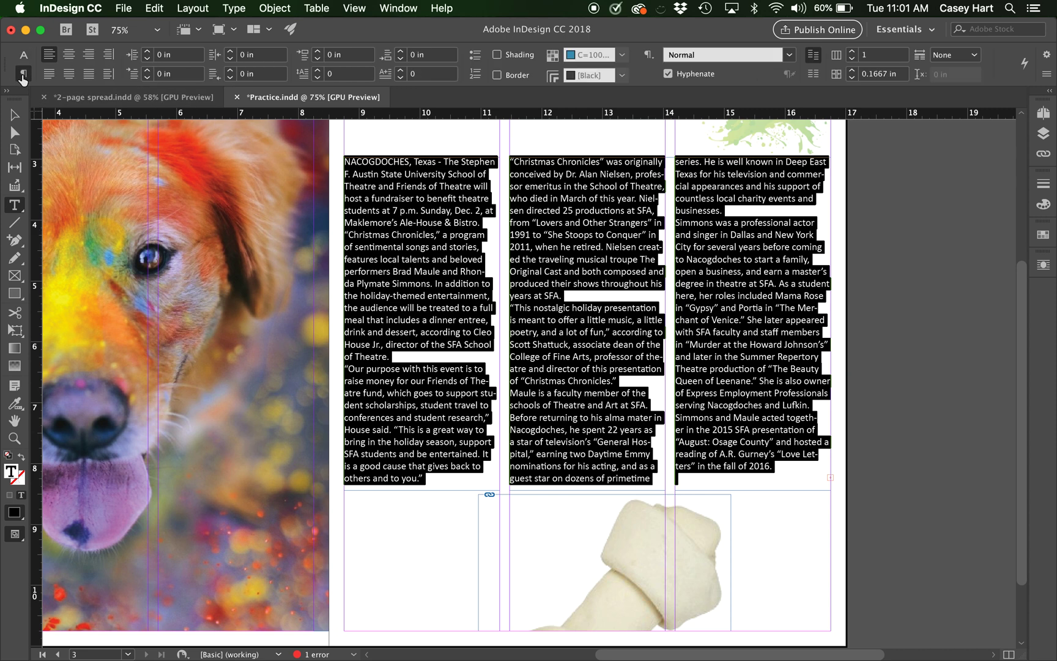
click(23, 55)
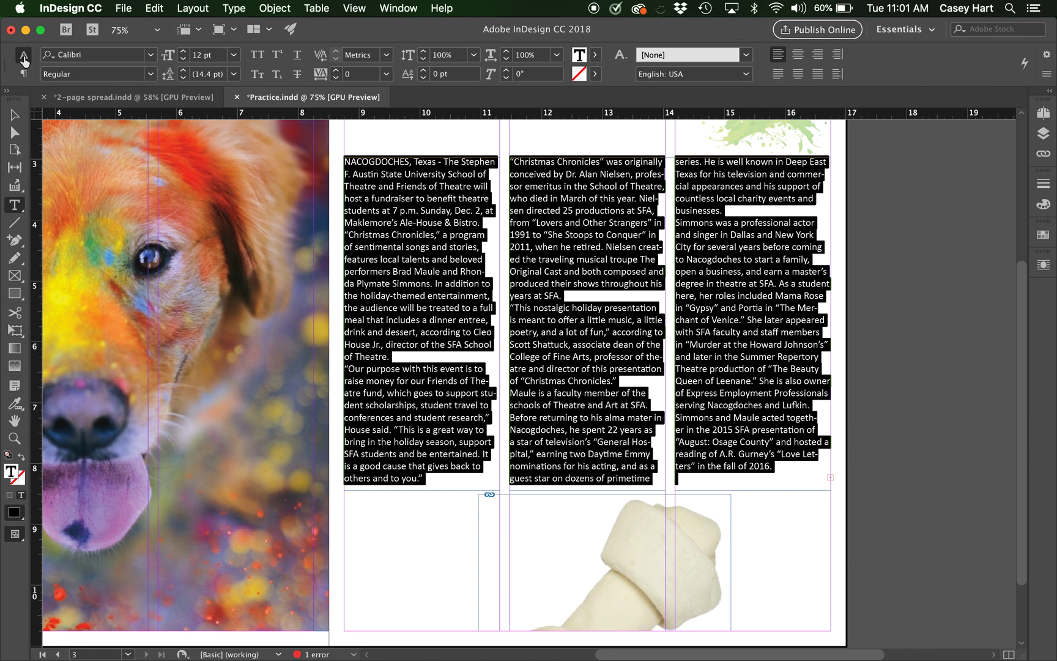
click(23, 74)
click(23, 56)
click(23, 74)
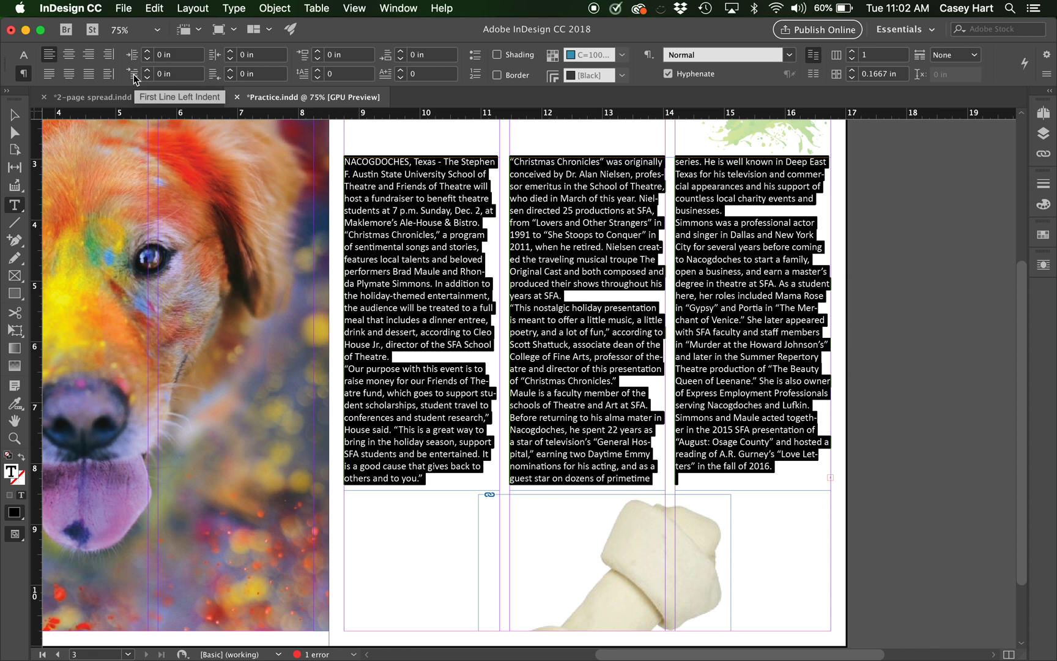
click(173, 74)
drag(173, 74, 148, 74)
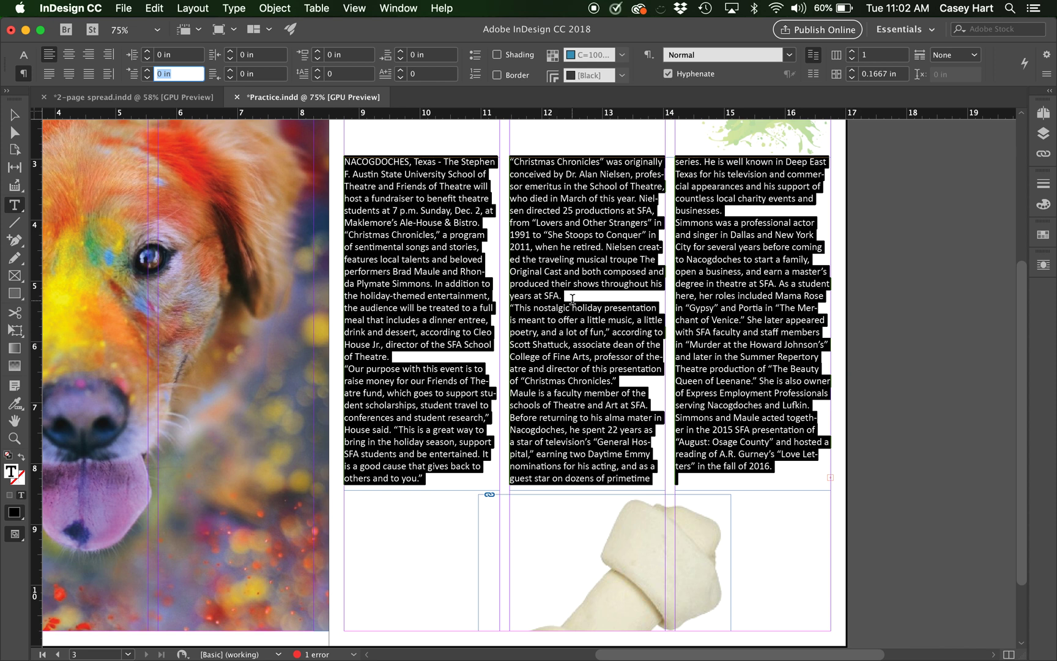
text(12pt)
key(Return)
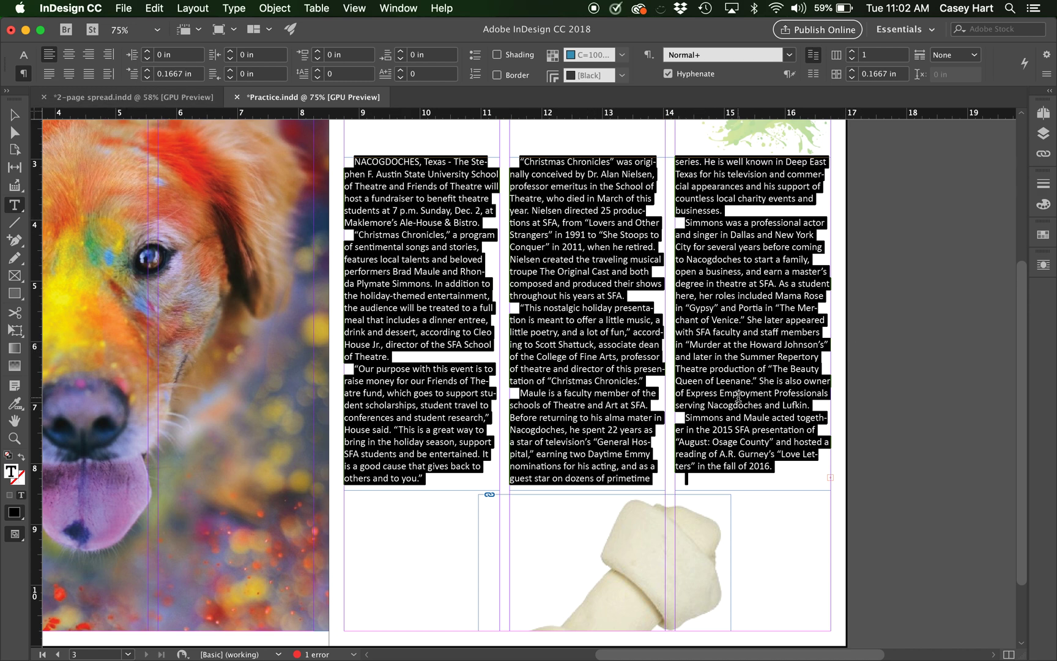
Step: Remove the blank line before "The Friends of Theatre is the local" at the end of the third column
click(703, 480)
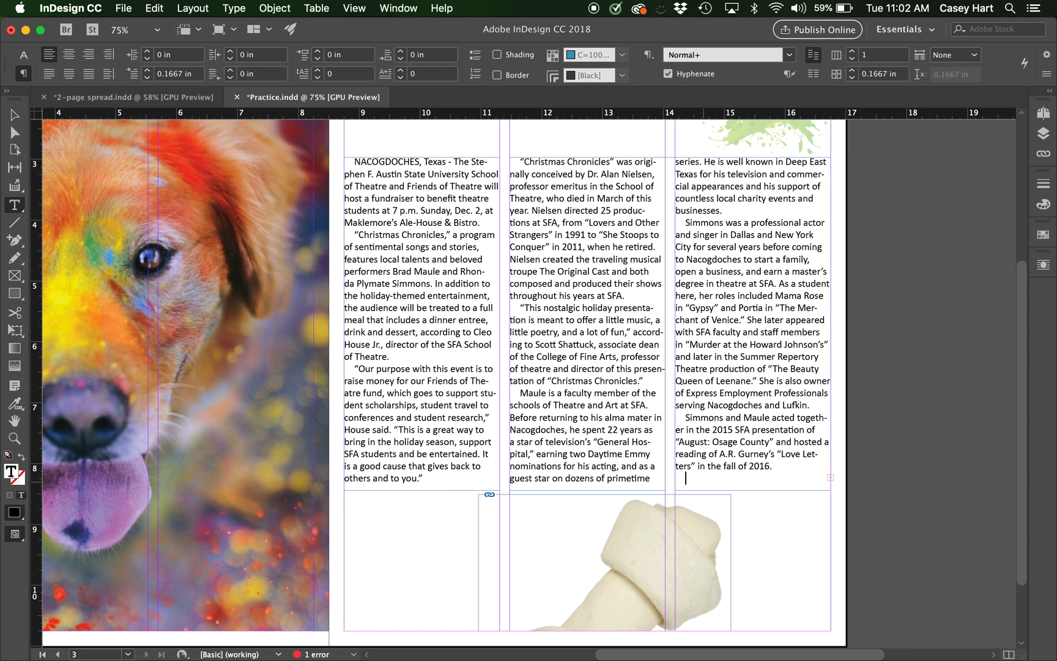
key(super+v)
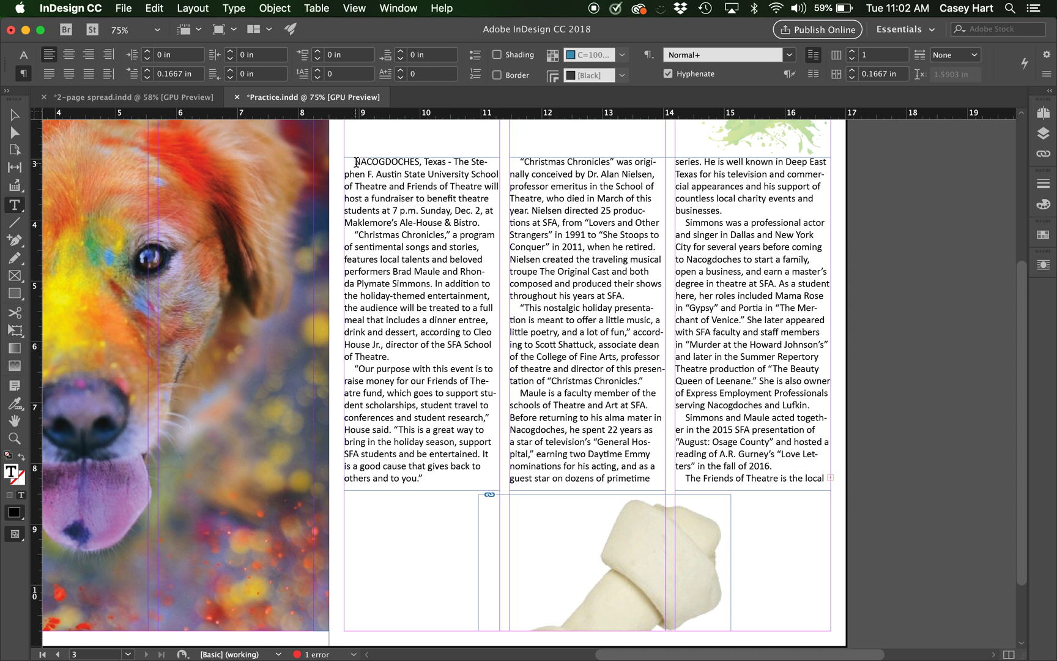
click(355, 233)
drag(355, 233, 413, 372)
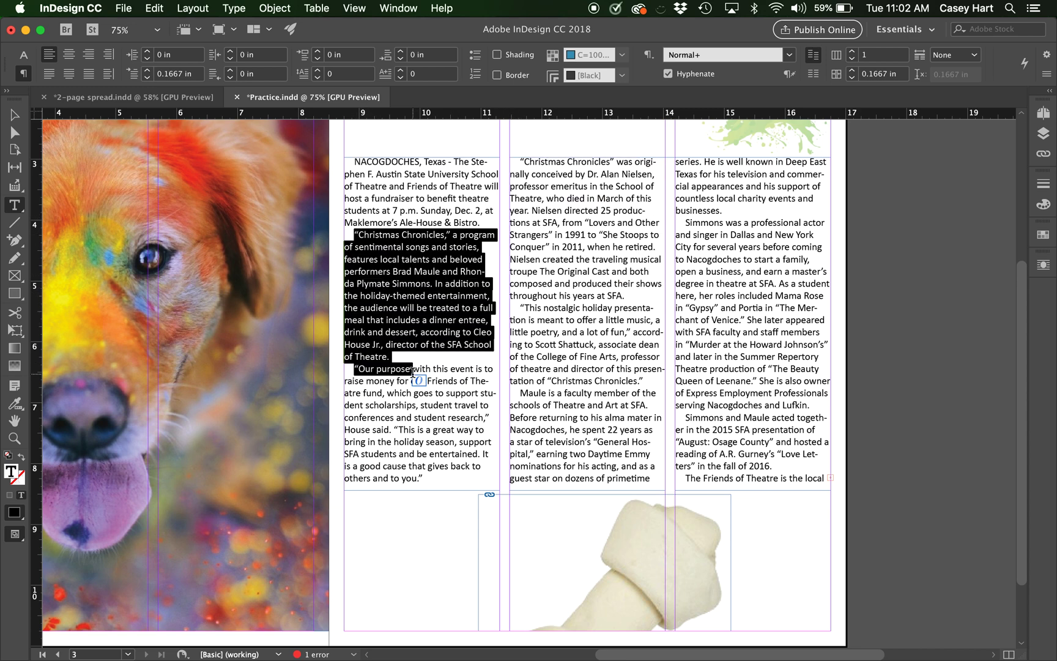
click(413, 371)
Step: Set the whole article's font size to 10 pt and remove the blank line before the "Tickets for" paragraph
key(super+a)
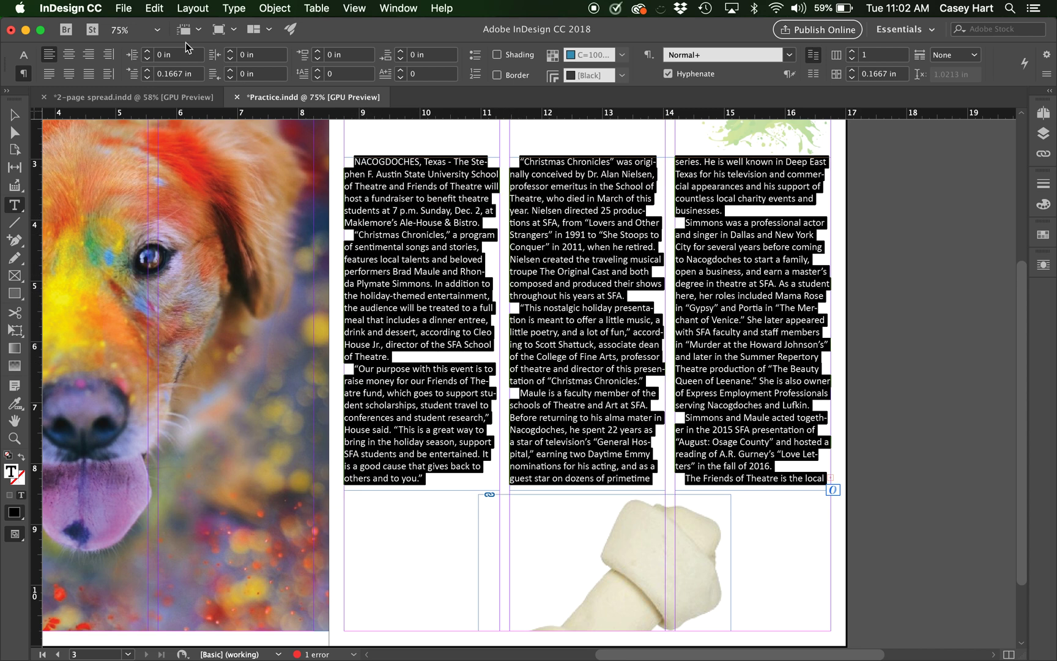
click(23, 54)
click(200, 55)
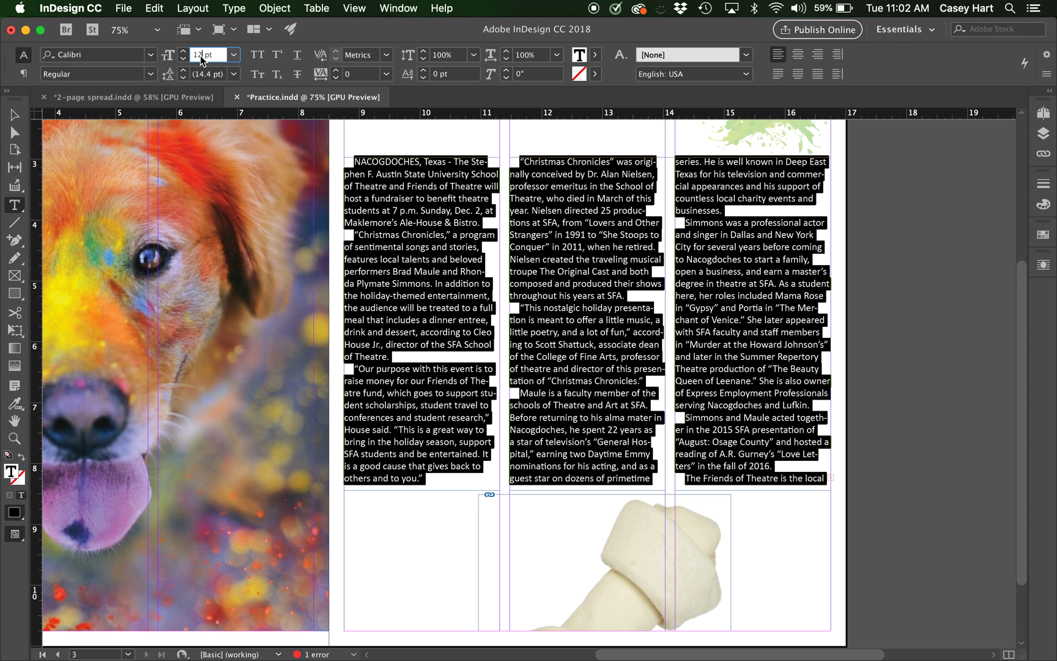
text(10 p)
key(Return)
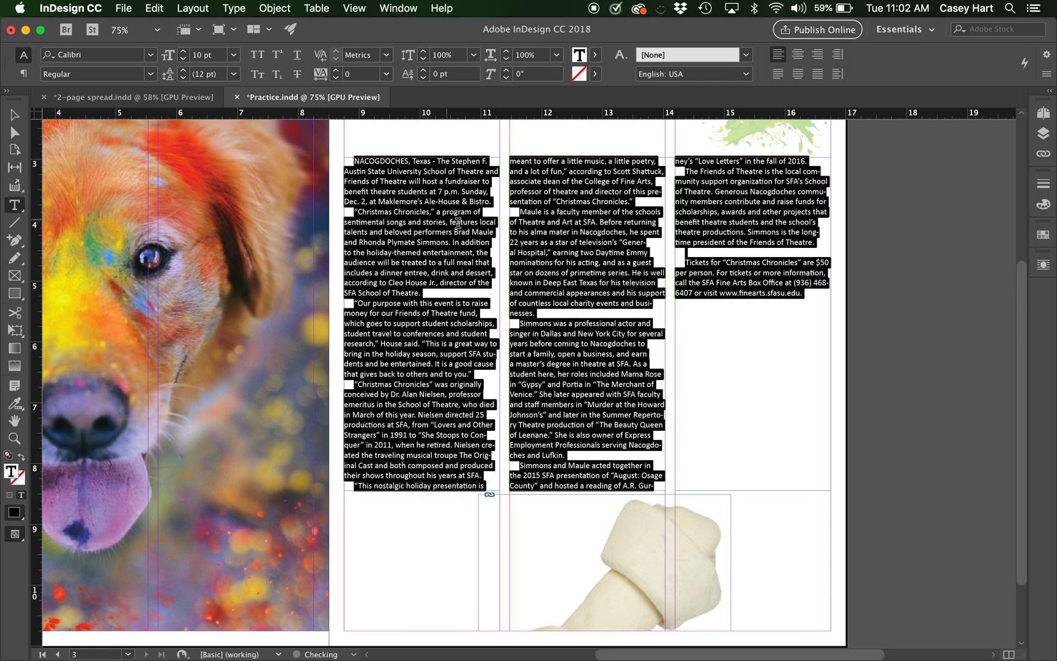
click(692, 250)
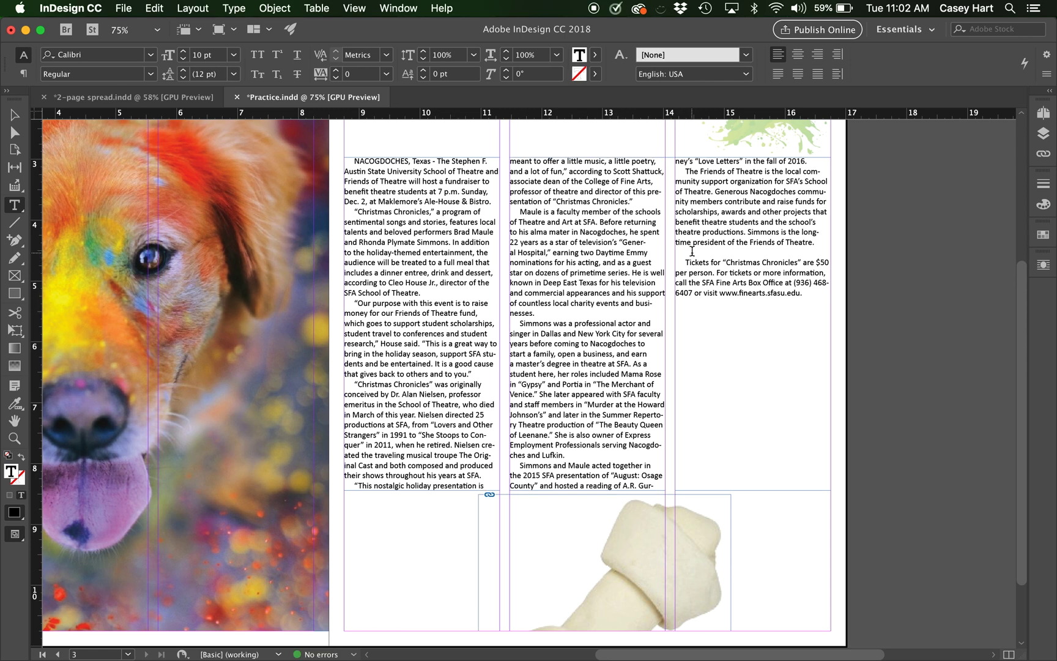
key(BackSpace)
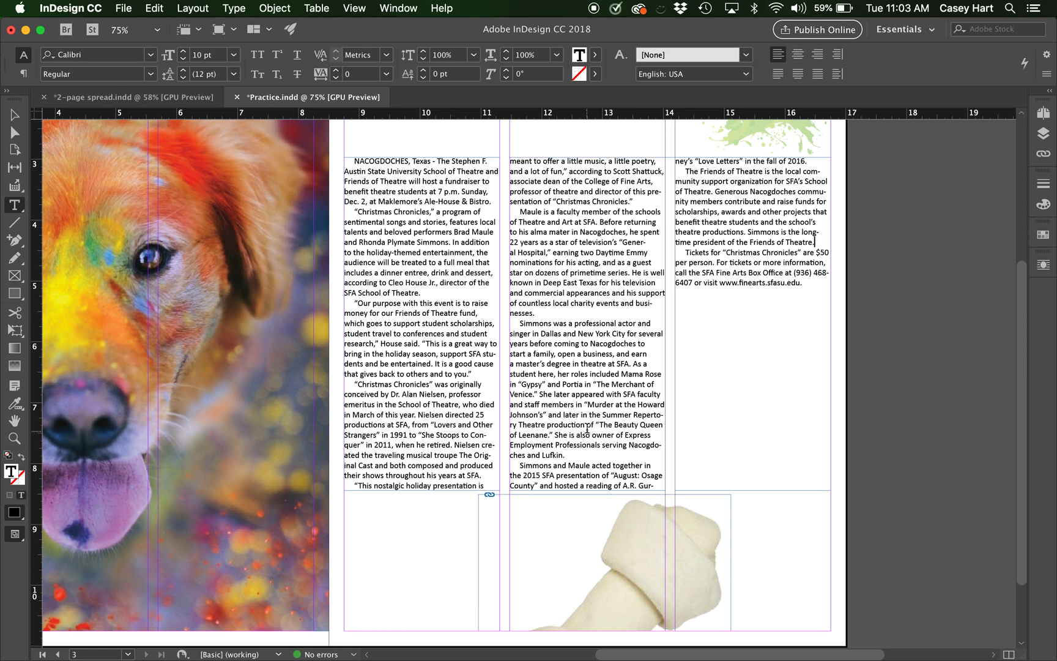
Step: Set the first line left indent of all article paragraphs to 10 pt
key(super+a)
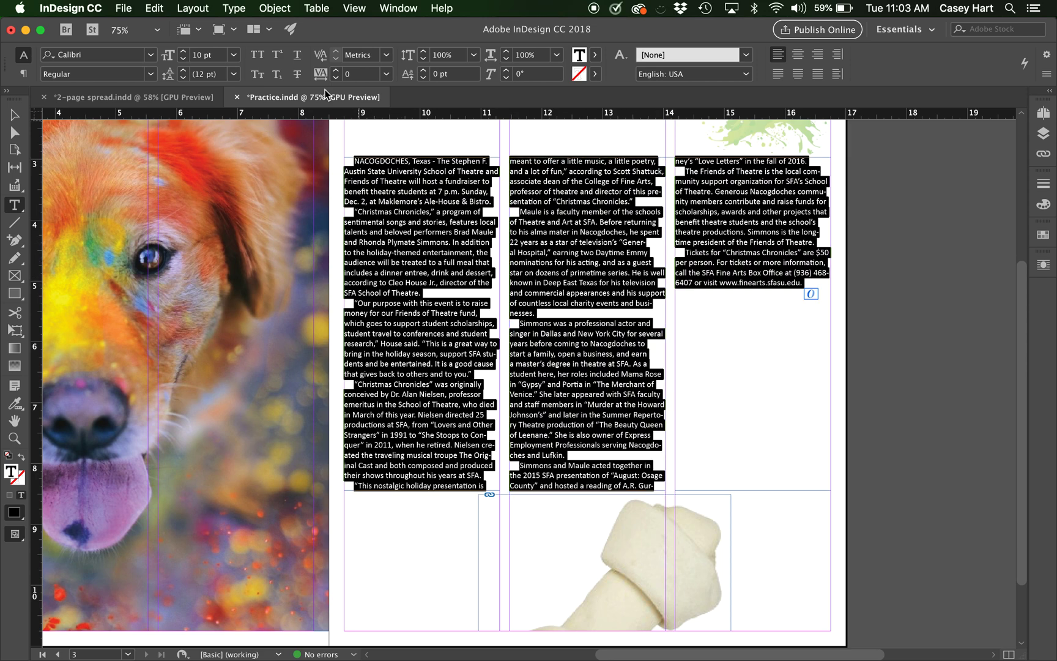
click(22, 74)
double_click(158, 75)
text(10pt)
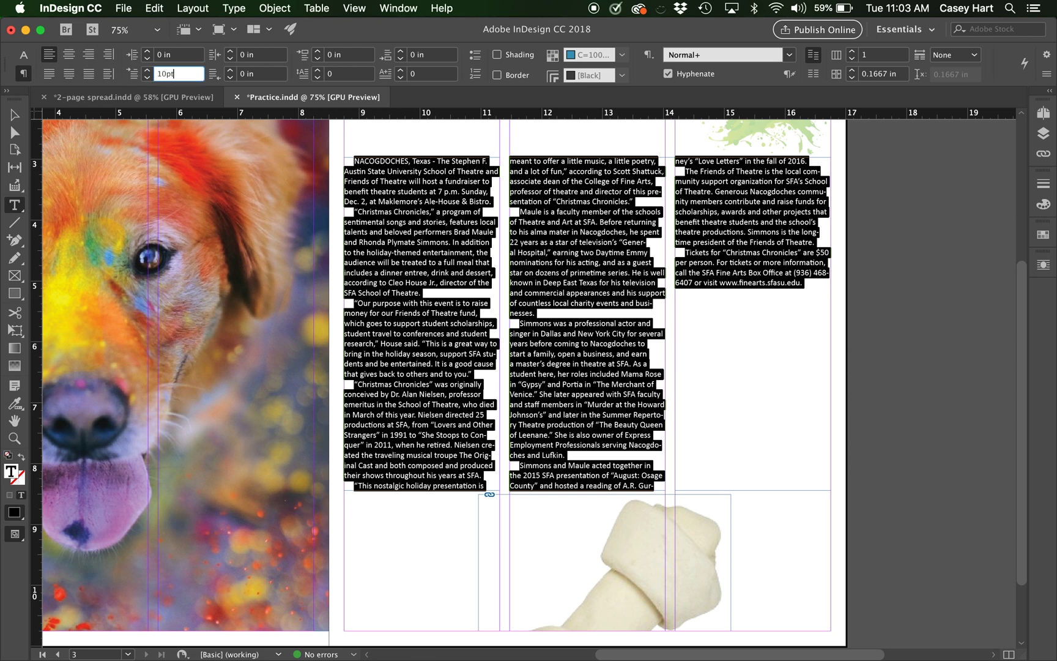
key(Return)
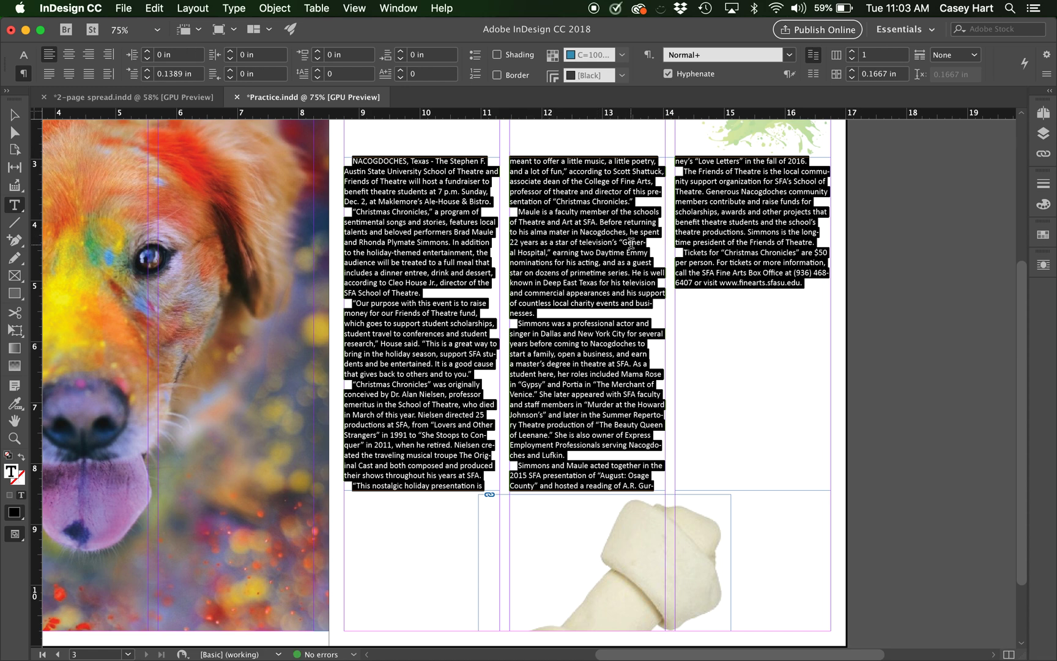
click(632, 243)
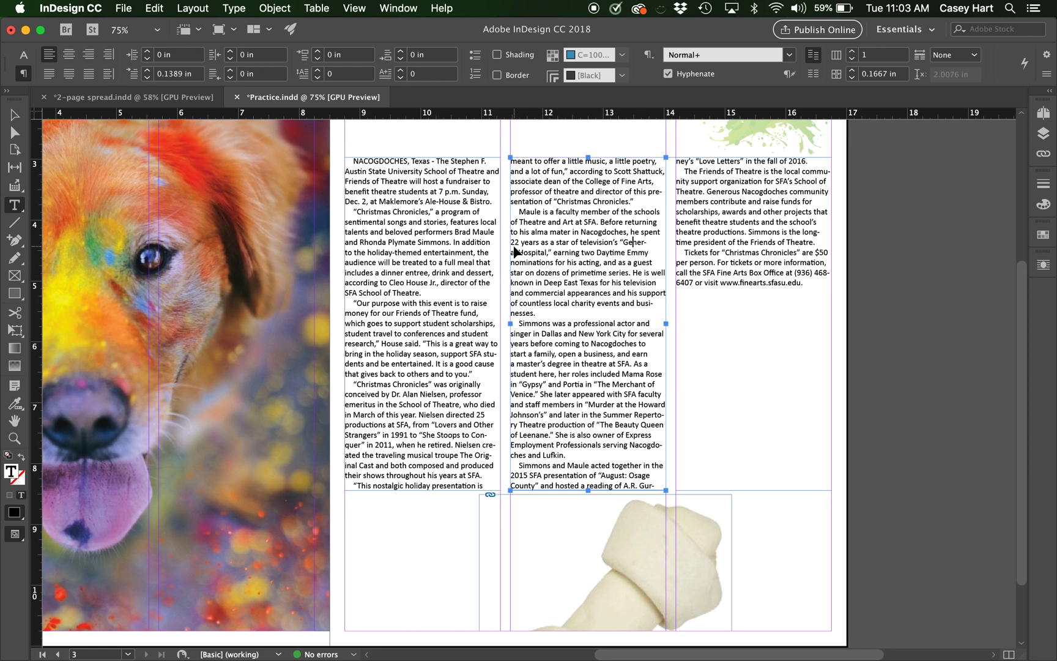
Step: Start a new paragraph at "He is well known" in the second column, and rejoin it to the preceding text
key(super+a)
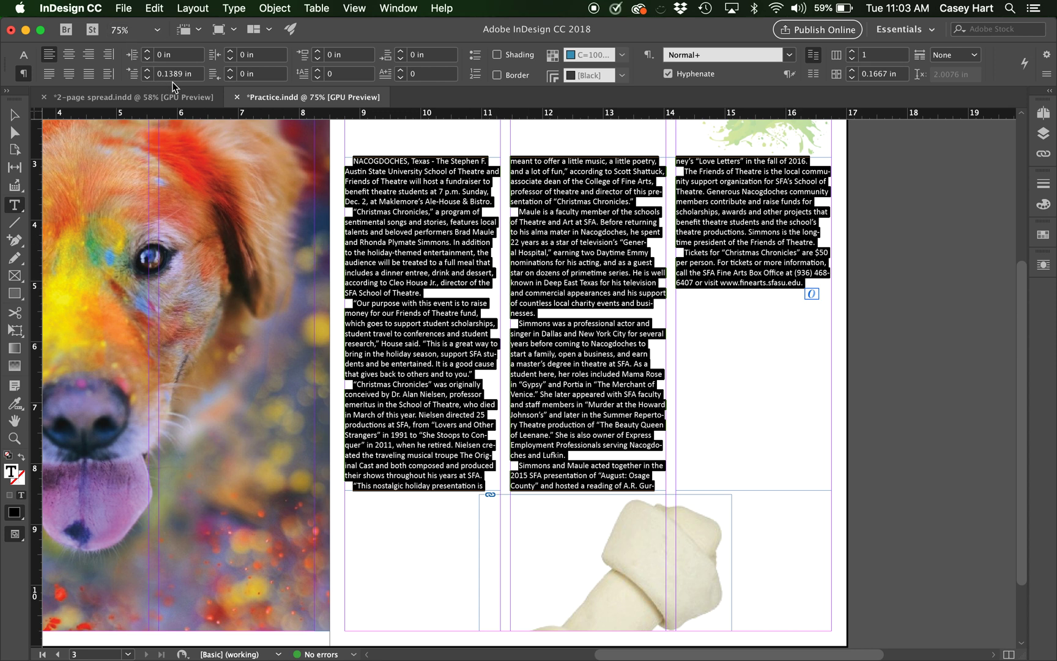
click(520, 313)
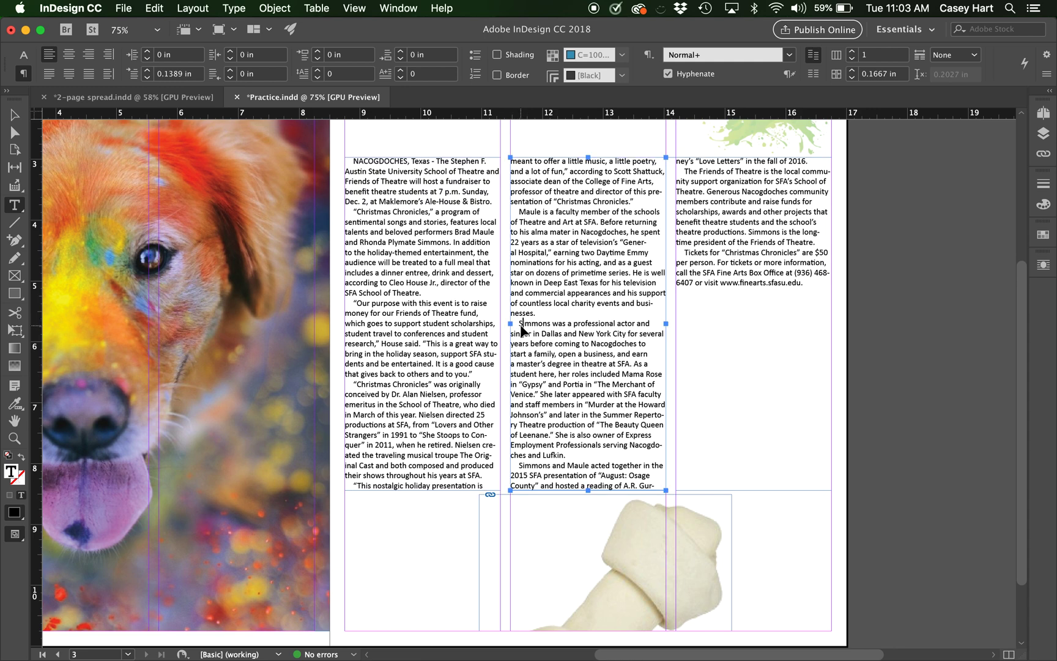
key(super+a)
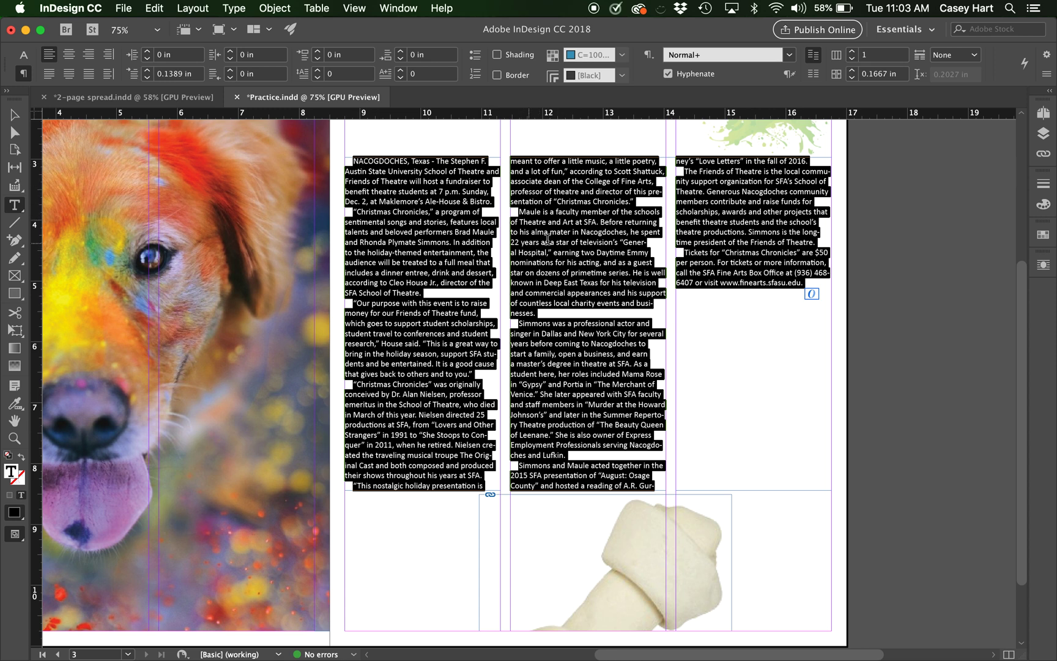
click(734, 258)
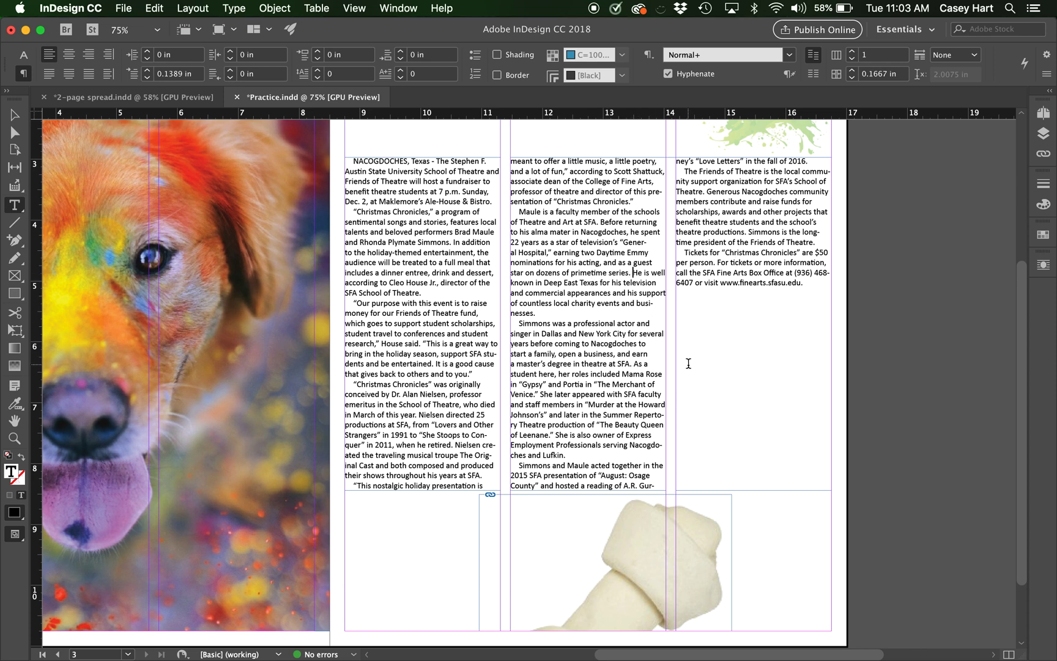
key(Return)
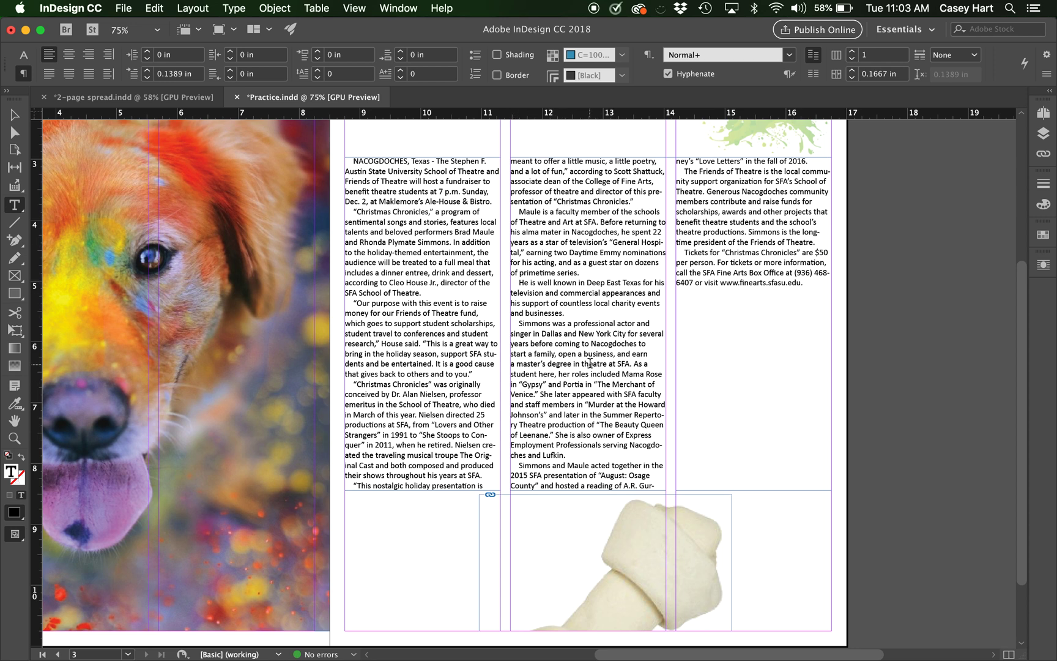
key(BackSpace)
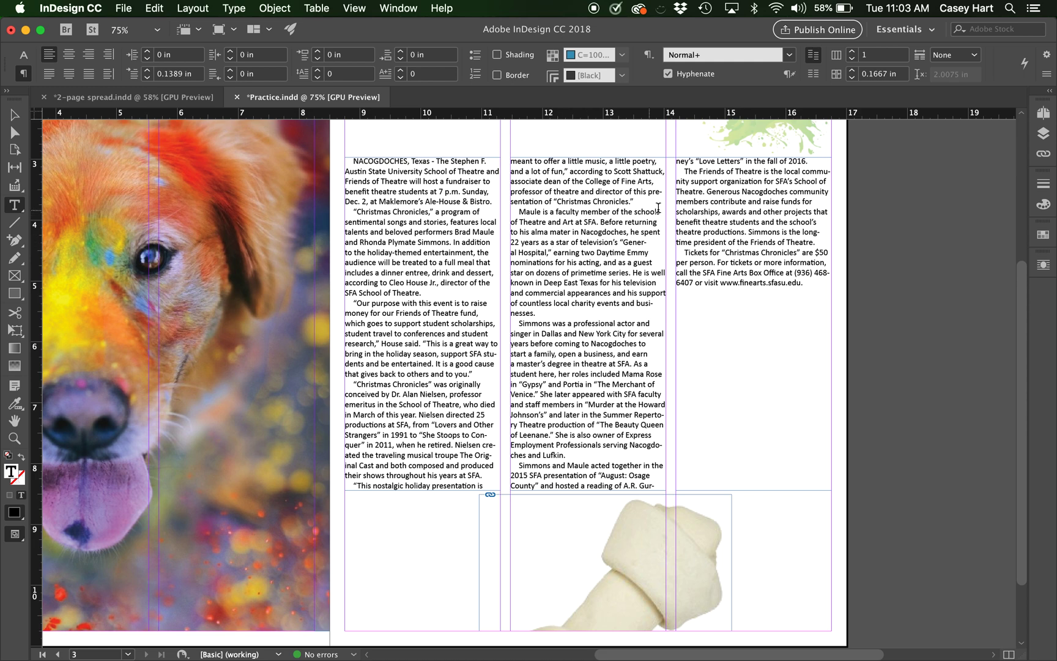
Step: Turn off hyphenation for the entire article text, toggling it on and off to compare the line breaks
key(super+a)
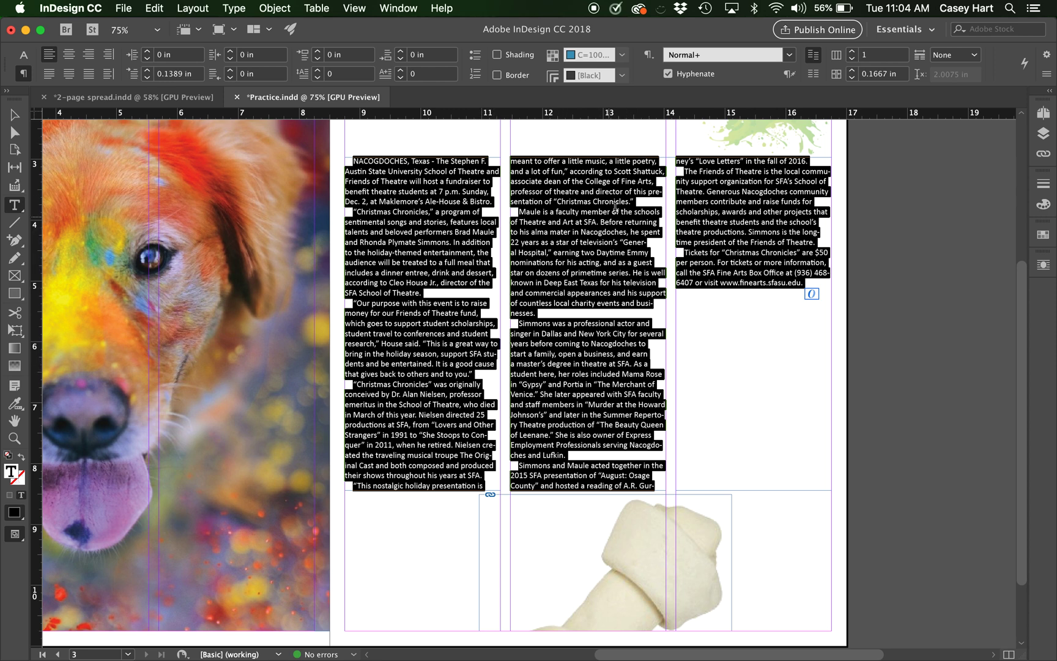
click(669, 73)
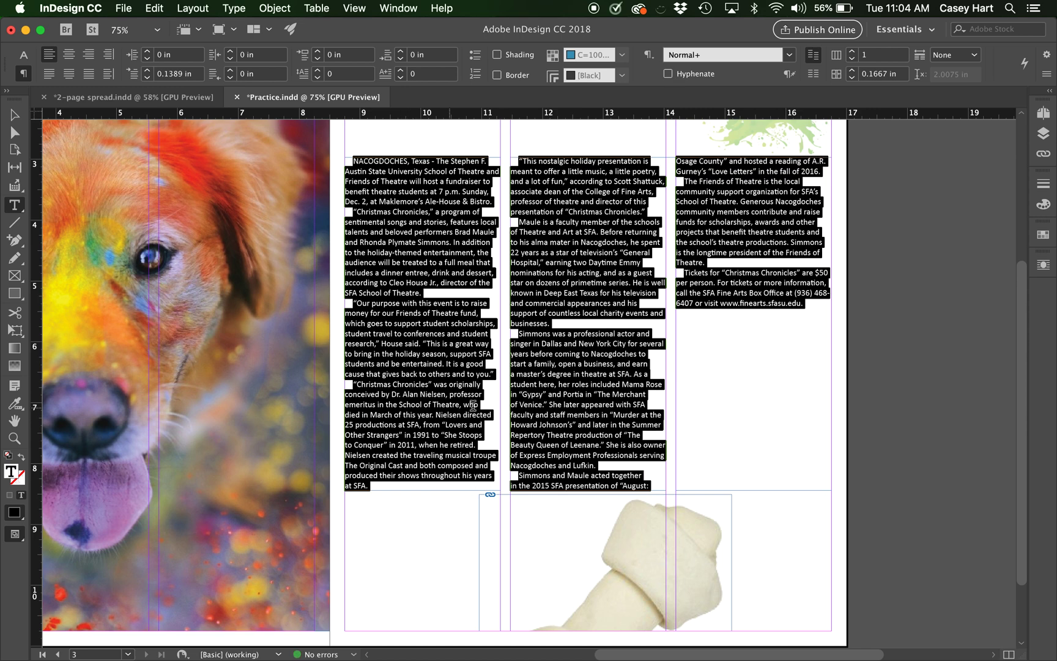
click(668, 75)
click(669, 74)
click(668, 74)
click(668, 74)
click(669, 74)
click(669, 74)
click(669, 74)
click(669, 74)
Step: Justify the whole article with the last line of each paragraph aligned left
click(51, 77)
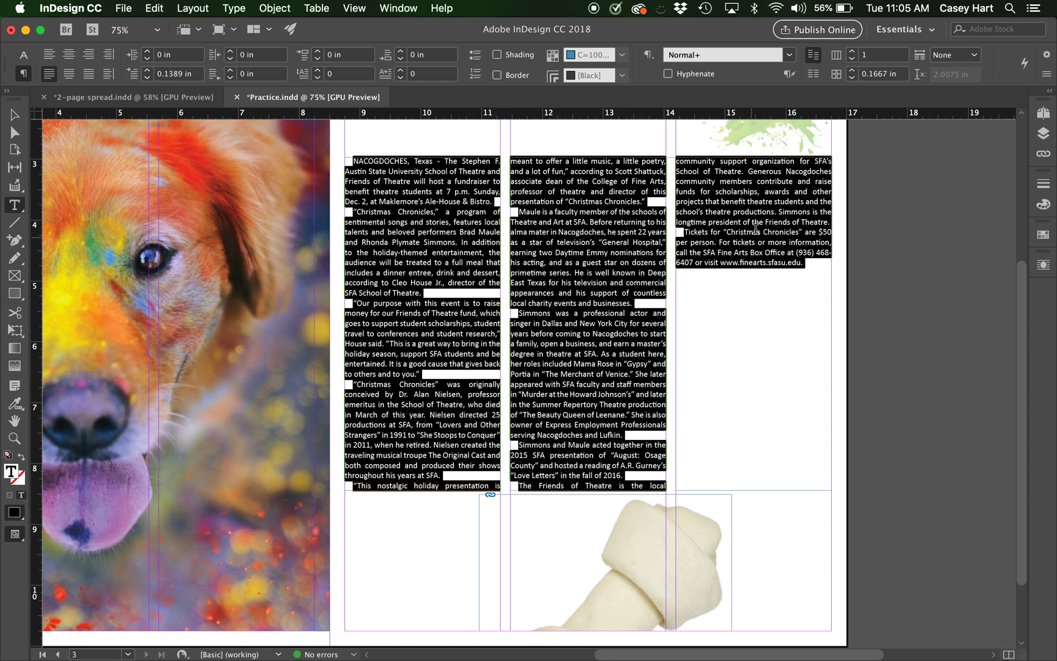
click(721, 372)
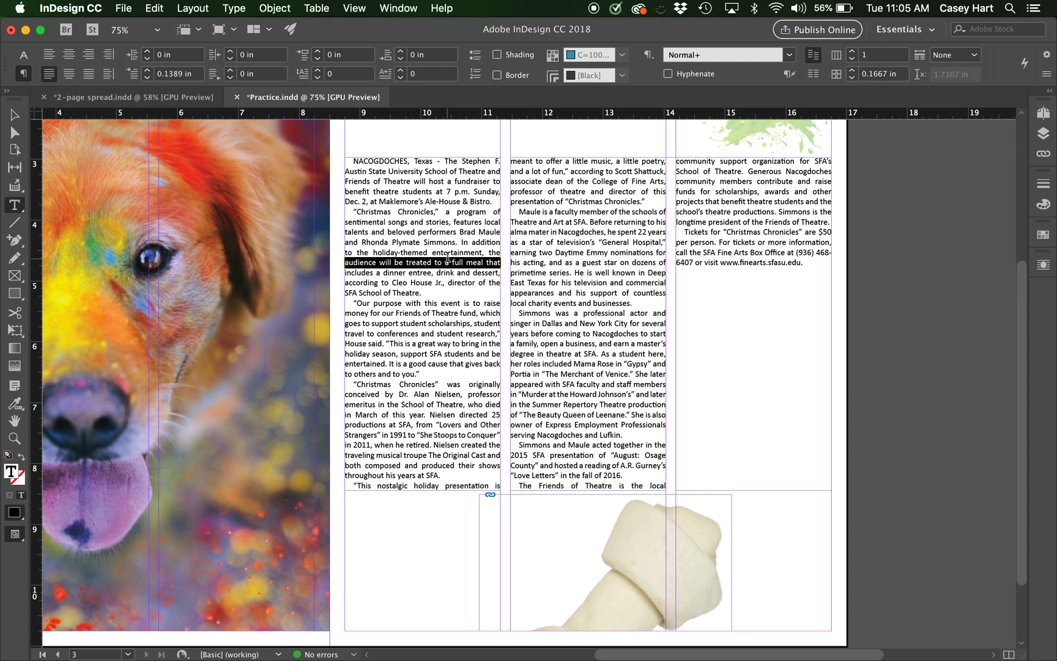
key(super+a)
click(545, 237)
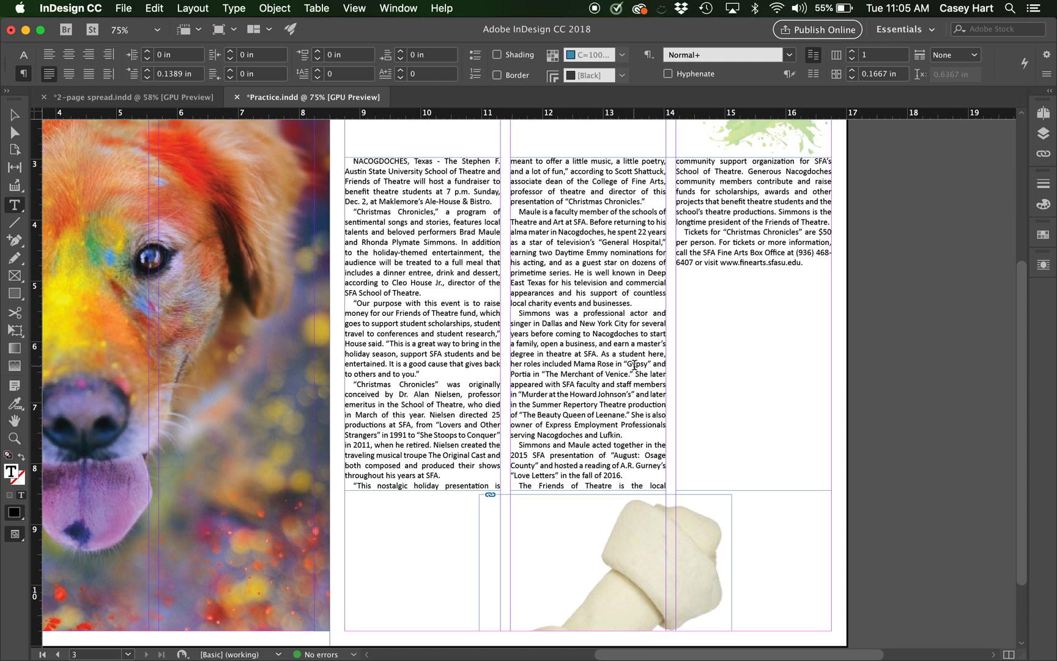
scroll(634, 366, up, 3)
scroll(635, 365, down, 6)
scroll(634, 365, up, 4)
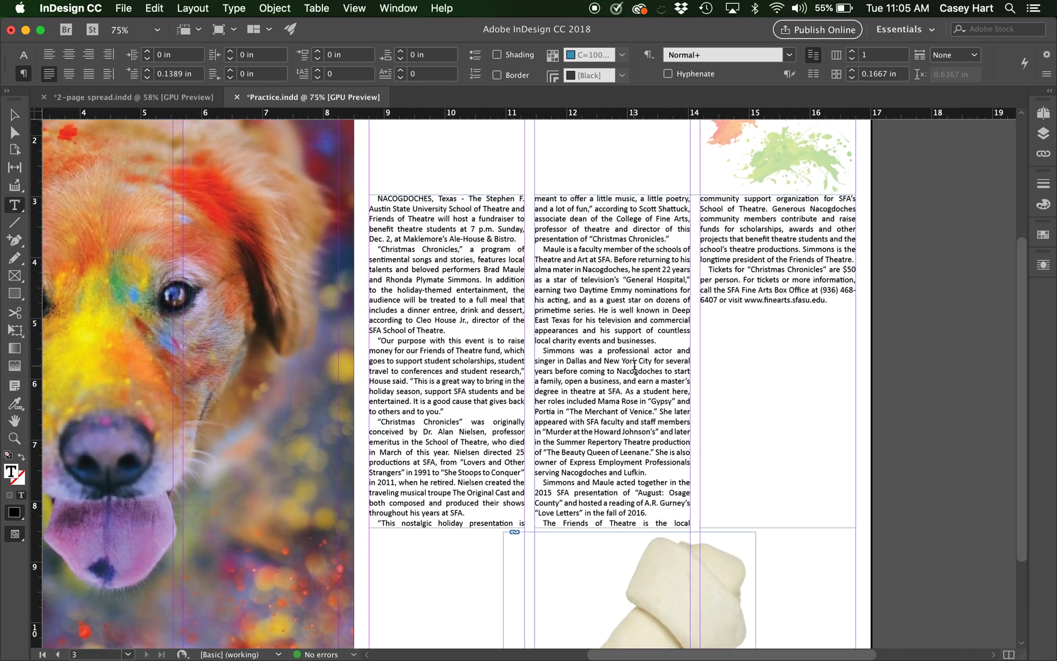
scroll(634, 365, up, 3)
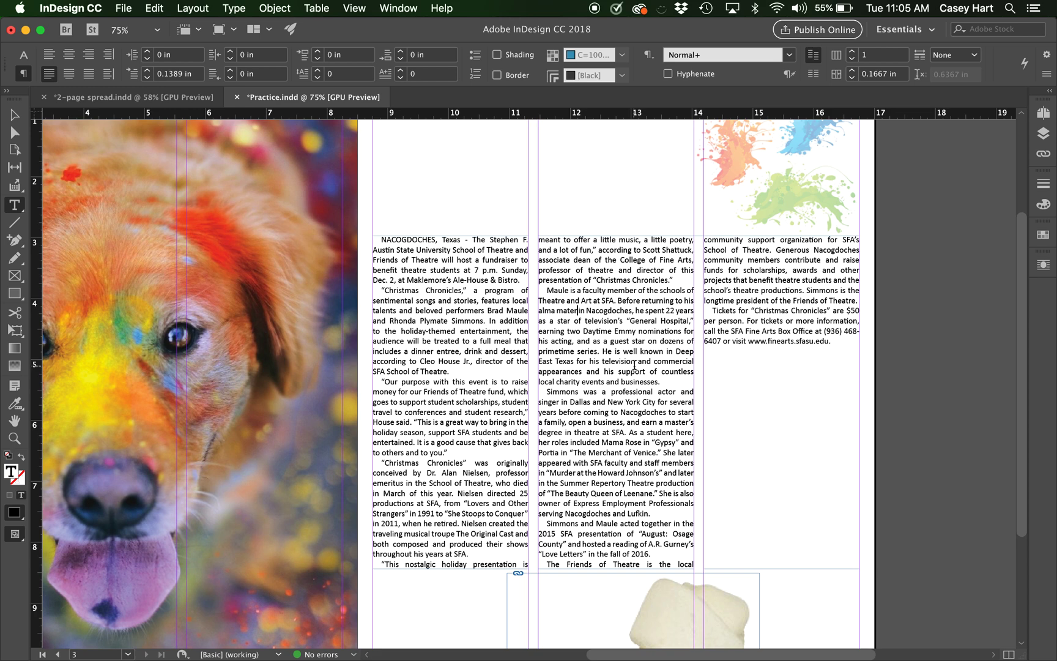
scroll(634, 365, down, 1)
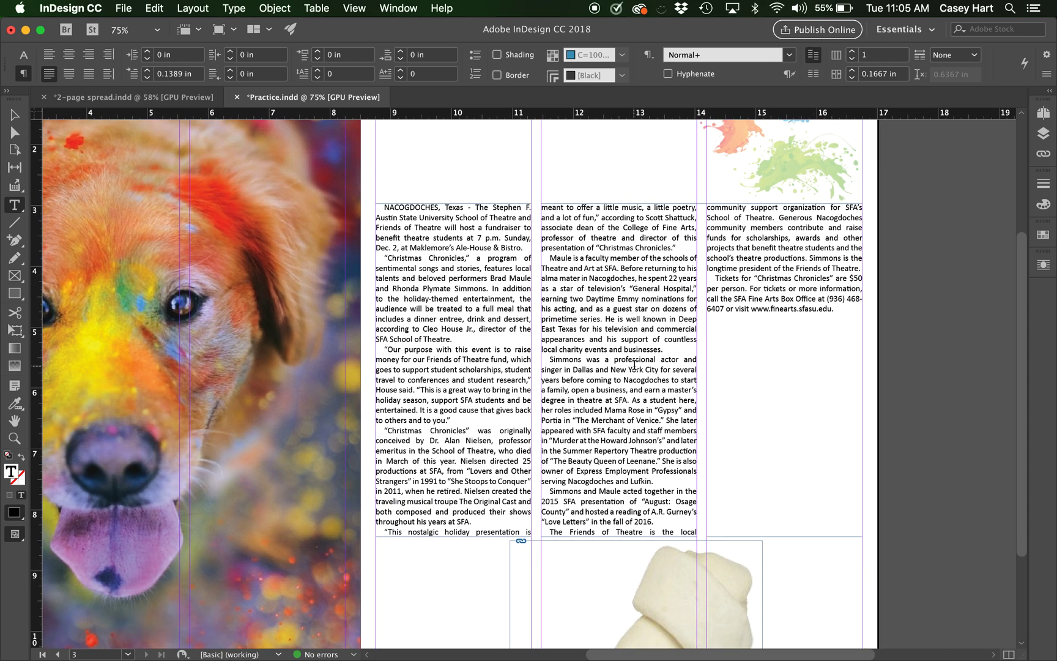